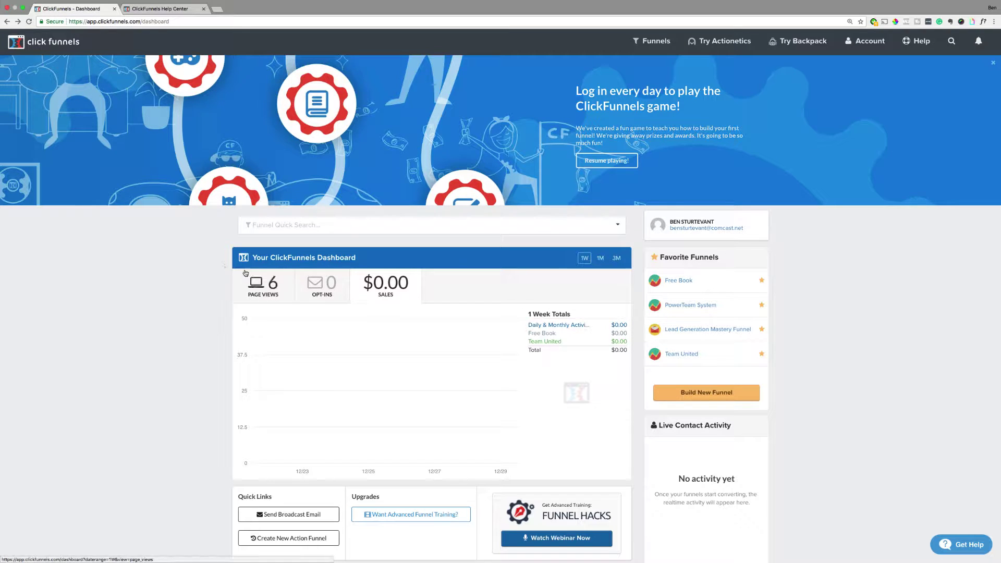
Show the funnel quick-search list on the dashboard and close it again
mouse_move(648, 42)
click(381, 230)
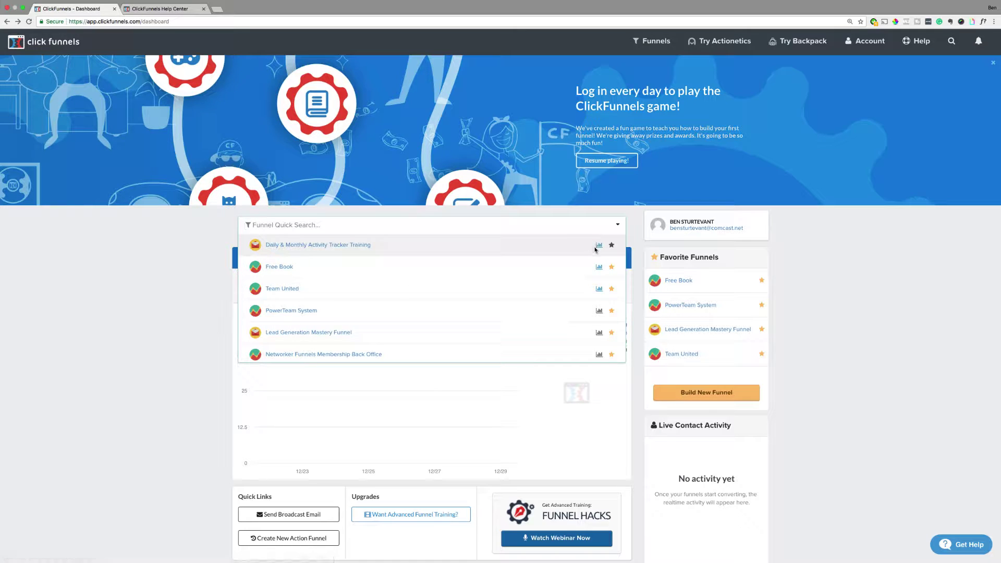
click(867, 308)
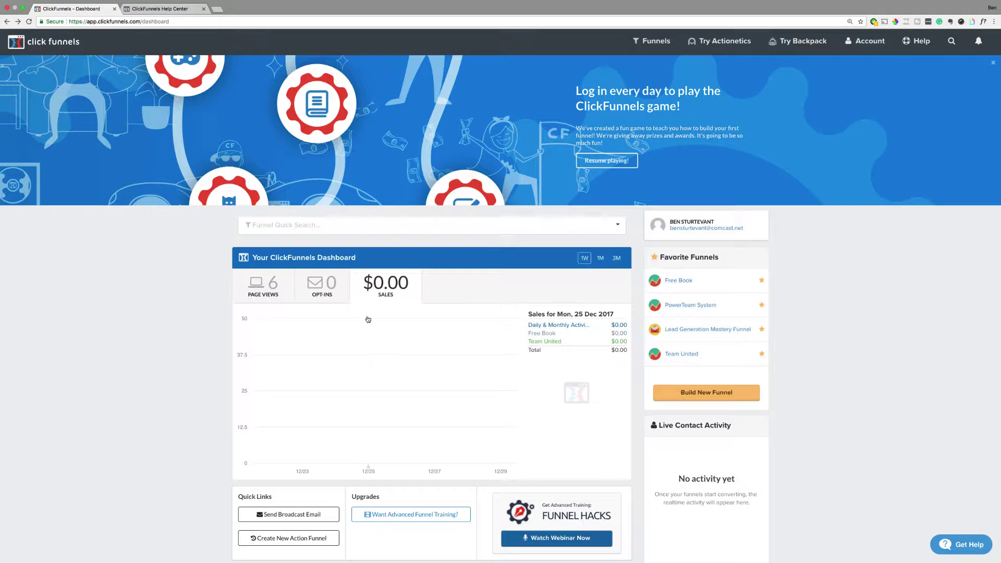
Start building a new funnel and filter the funnel types by the Network Marketing industry
click(706, 399)
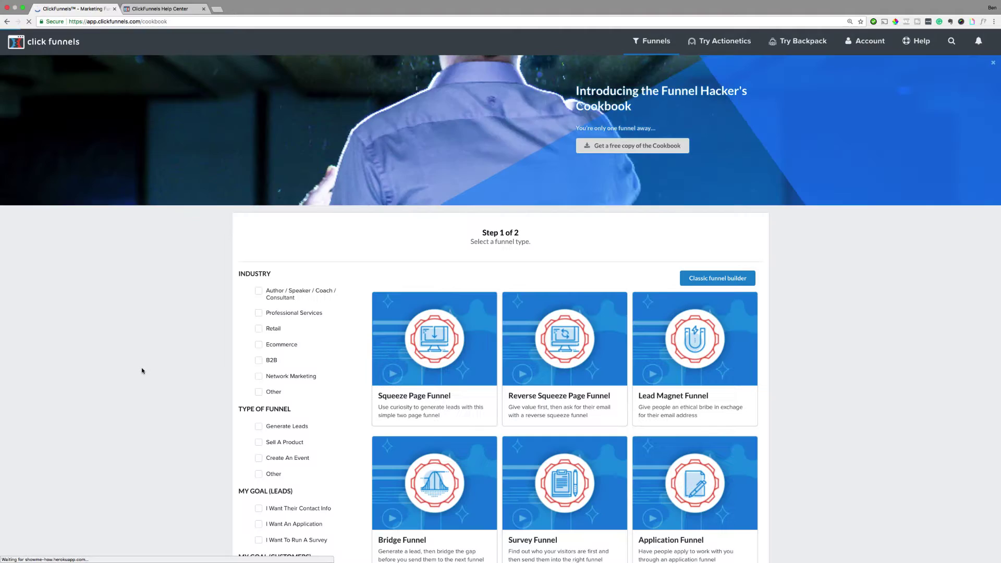
scroll(172, 308, down, 5)
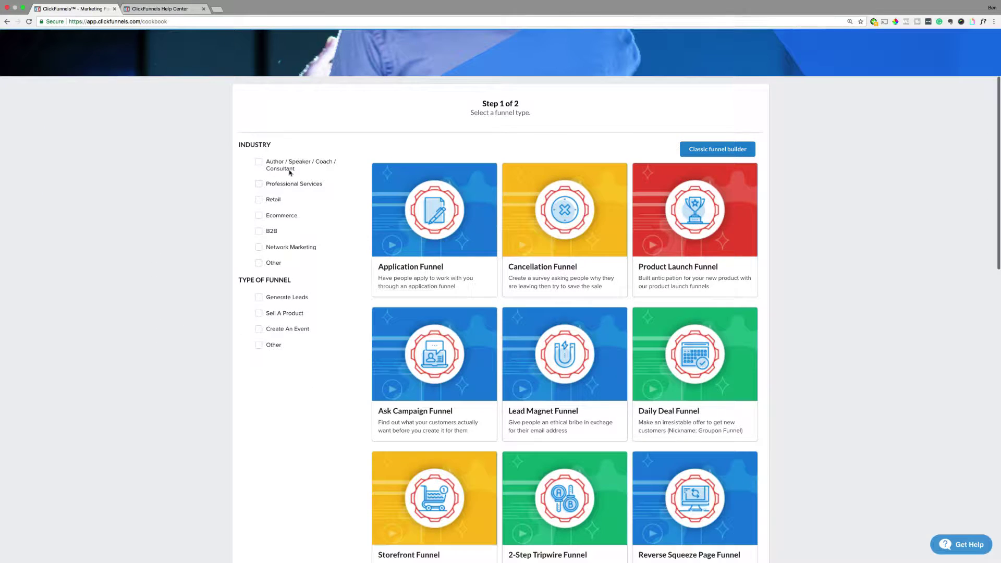
click(259, 247)
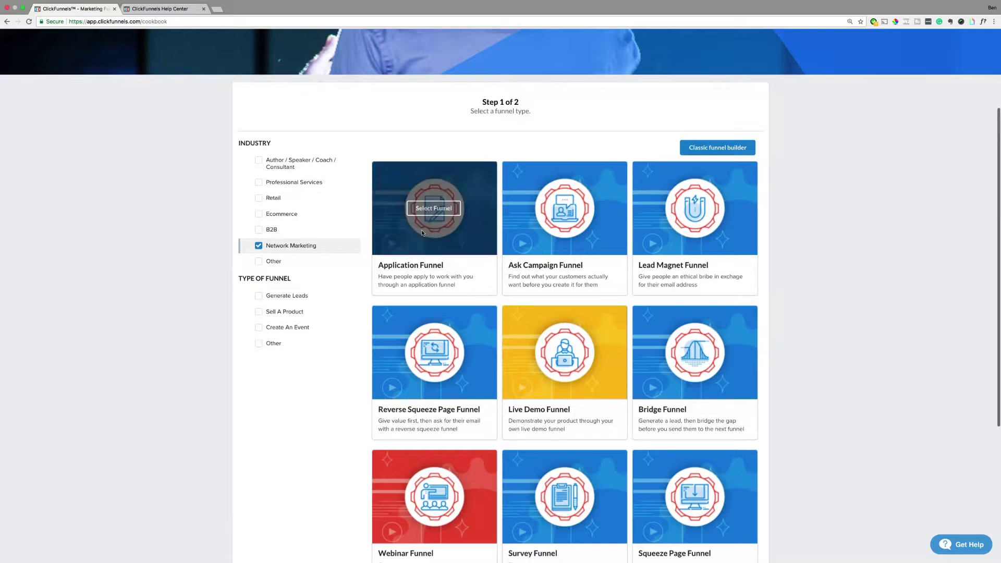
Look through the funnel types offered for the Network Marketing industry
scroll(423, 233, down, 5)
scroll(839, 455, up, 1)
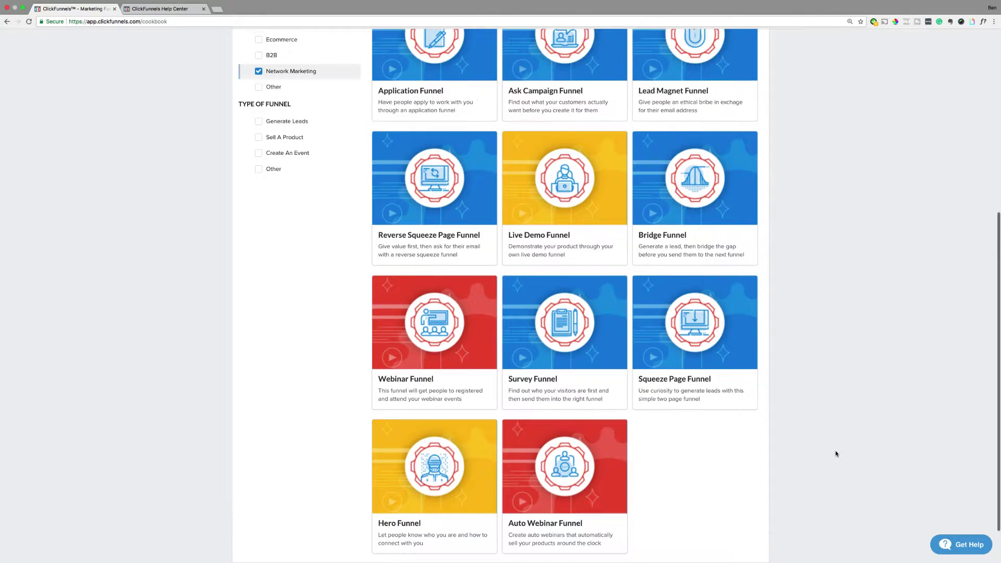
scroll(836, 454, up, 1)
scroll(836, 450, up, 2)
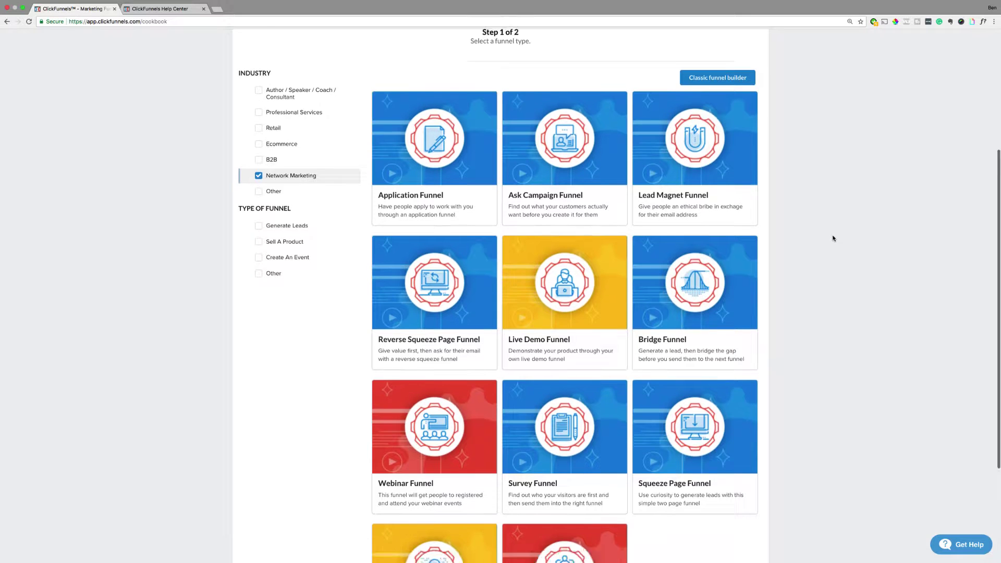
scroll(833, 238, down, 2)
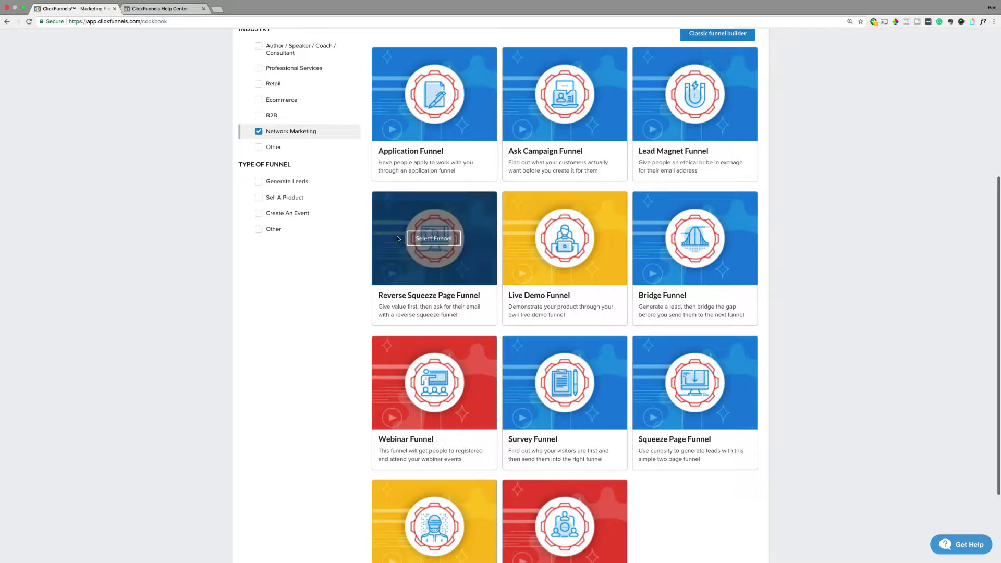
scroll(319, 299, down, 4)
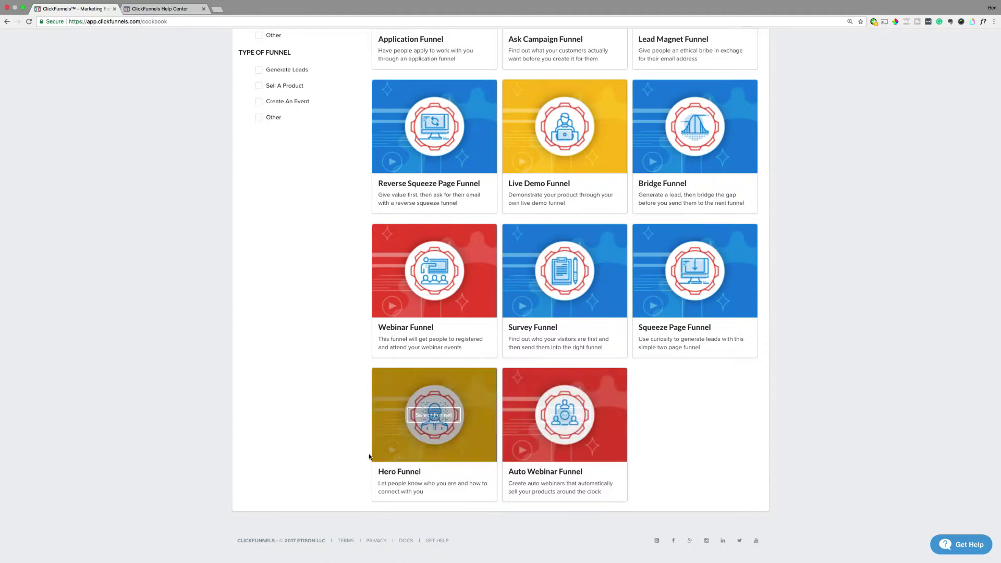
scroll(289, 398, up, 3)
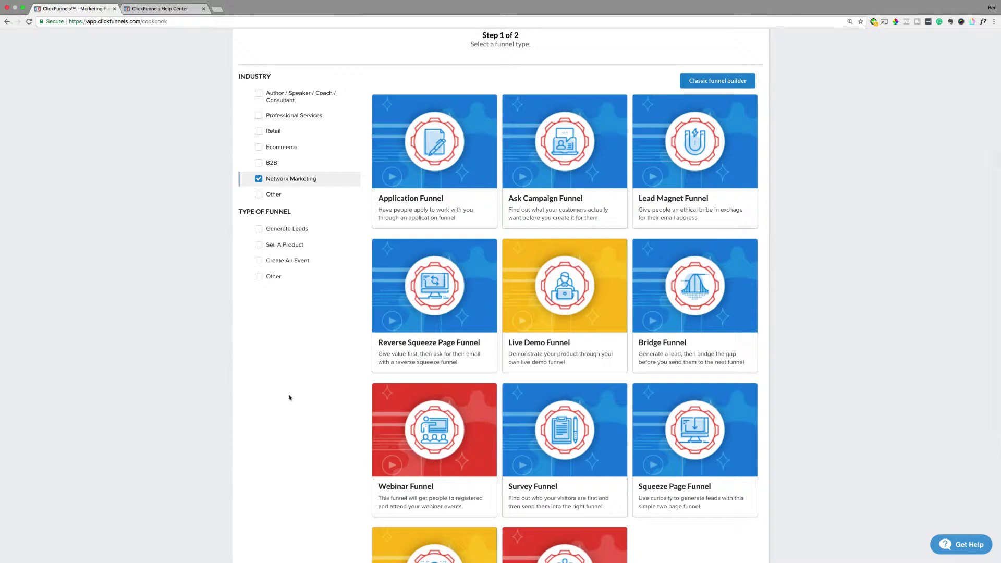
scroll(289, 398, down, 3)
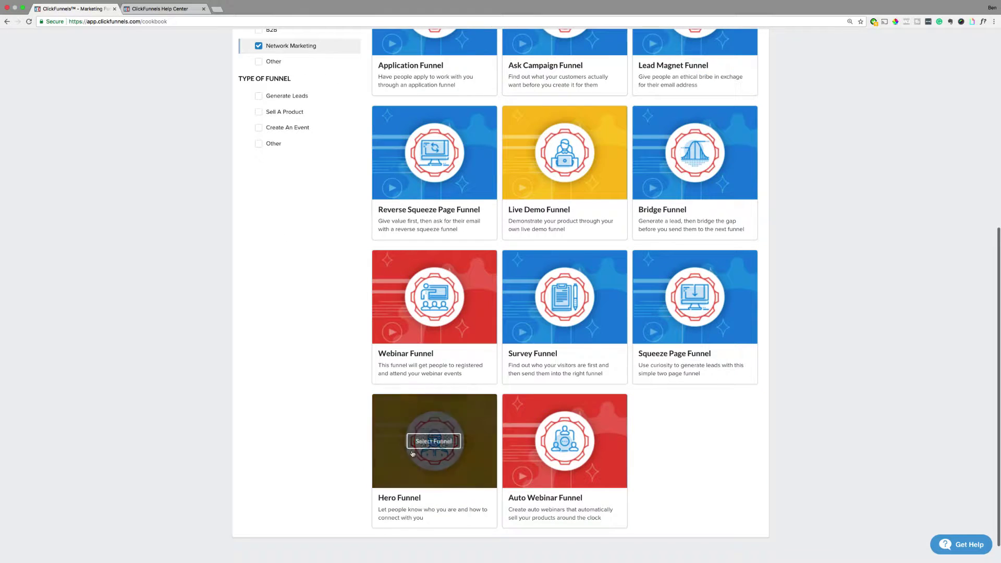
Select the Hero Funnel type and open its free JASON template
click(441, 446)
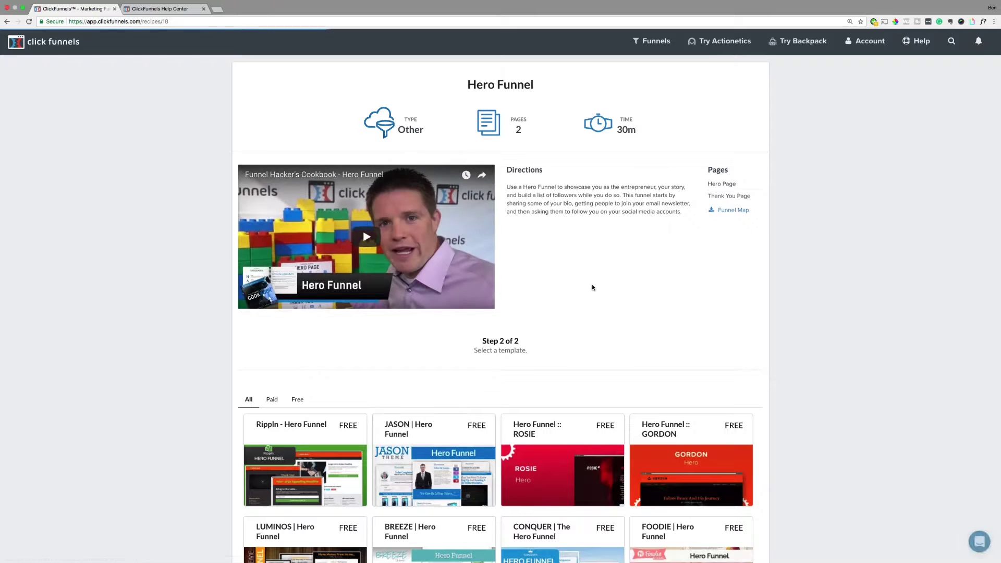
scroll(607, 230, down, 2)
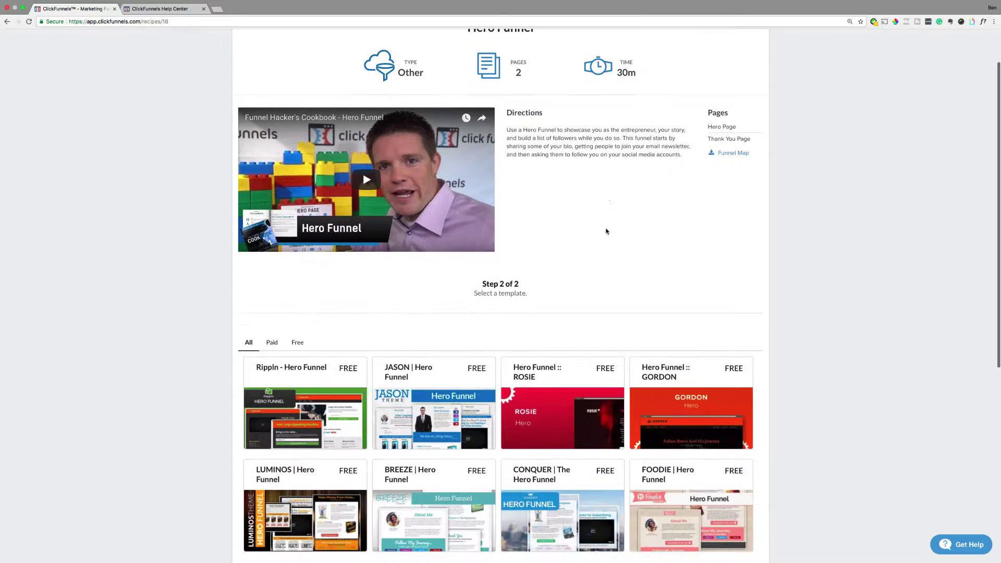
click(450, 413)
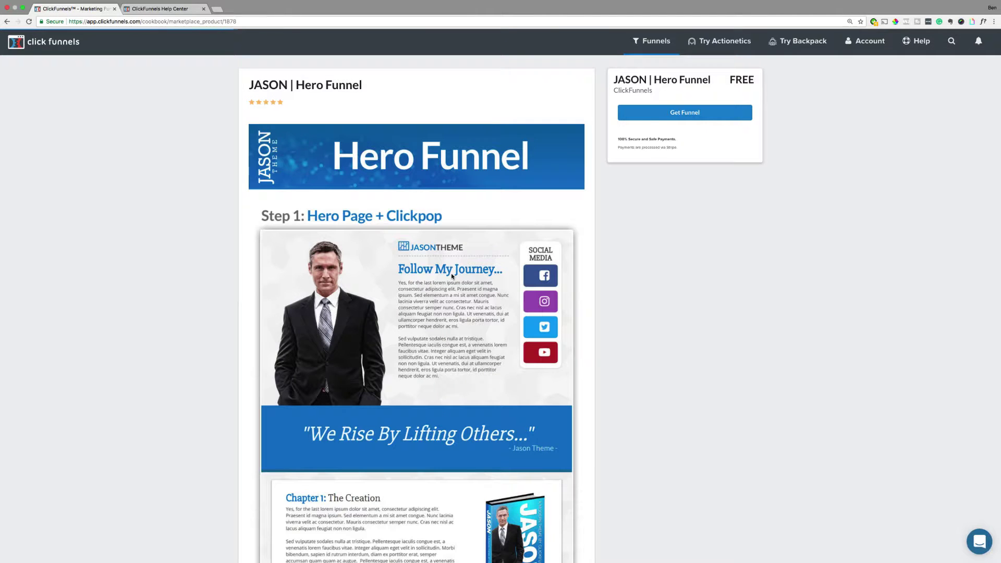
Examine the JASON template's hero page, thank you page and video sales letter page with order form
scroll(451, 276, down, 3)
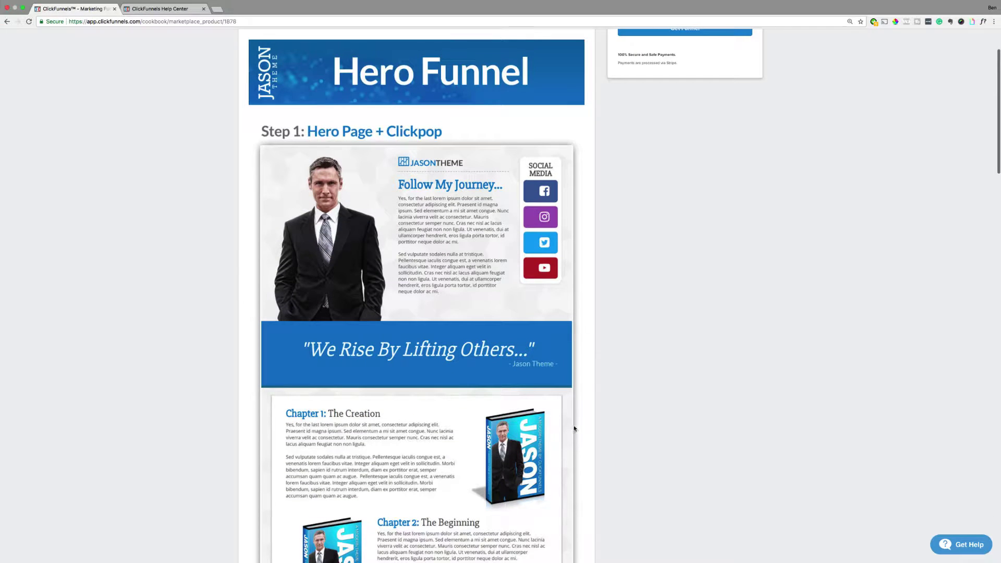
scroll(571, 429, down, 1)
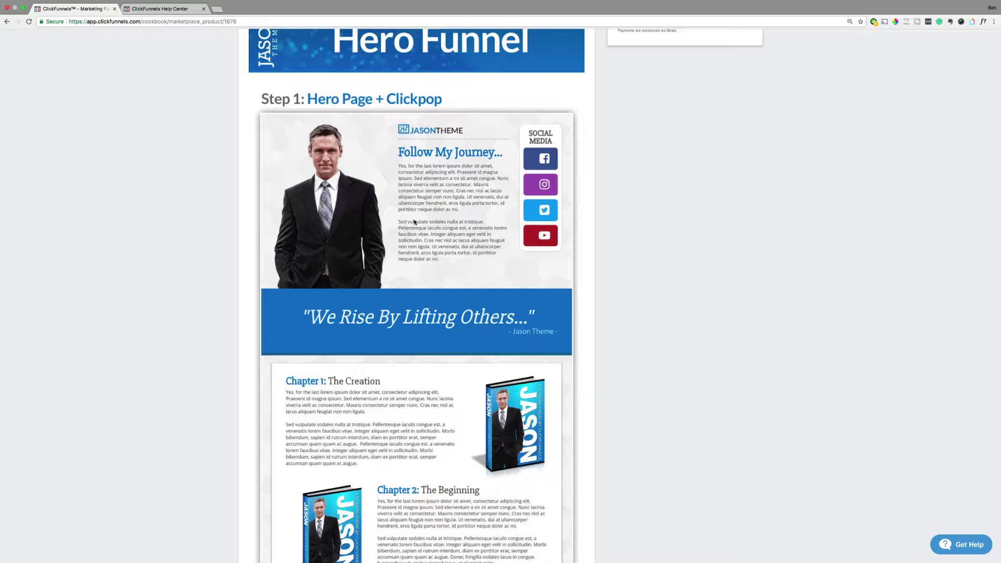
scroll(549, 170, down, 1)
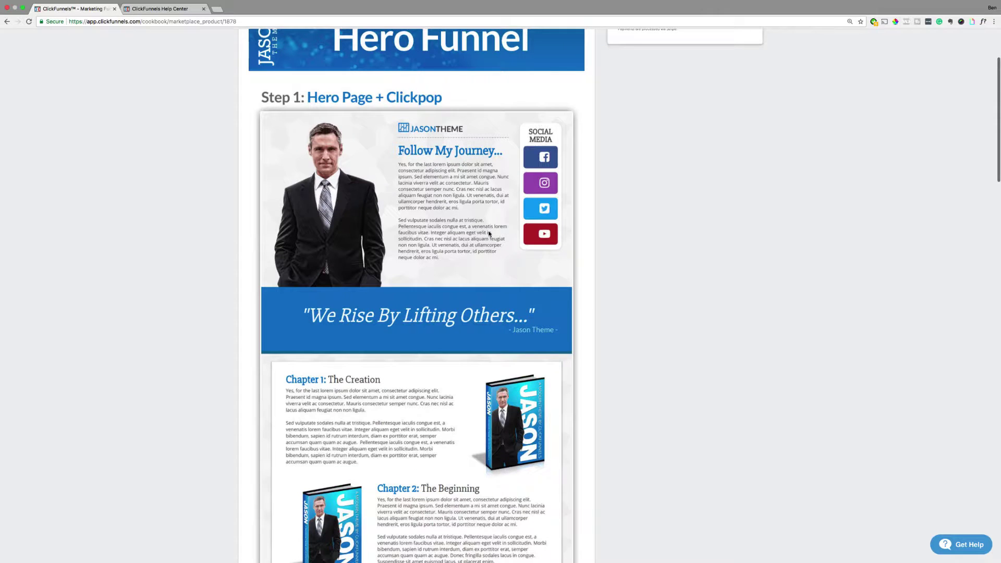
scroll(382, 245, down, 8)
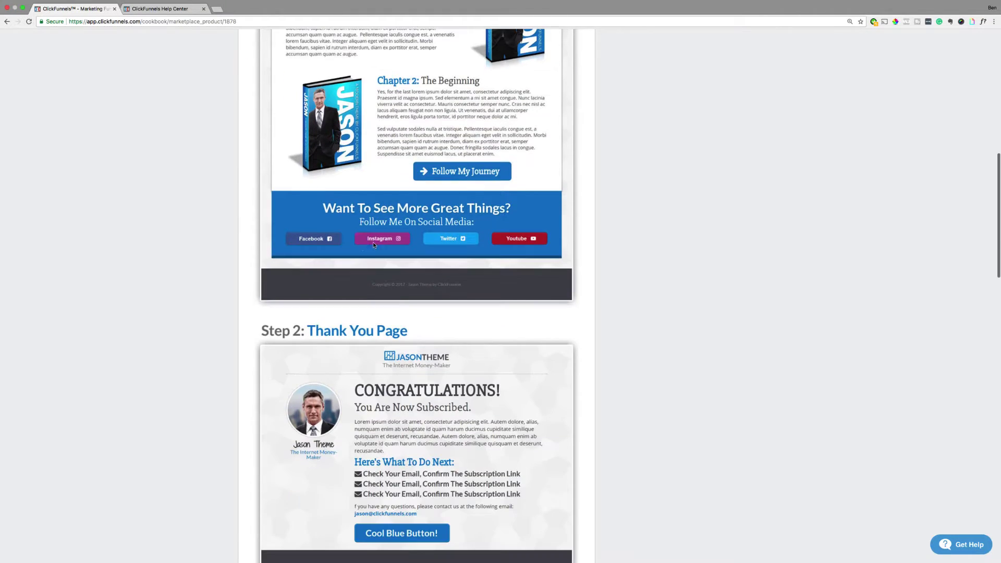
scroll(435, 246, down, 8)
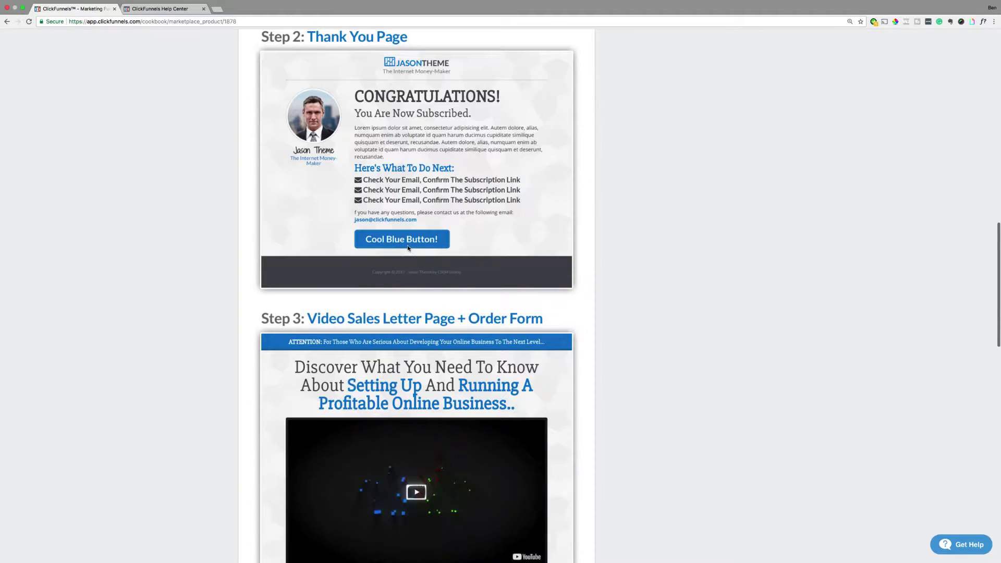
scroll(408, 246, down, 4)
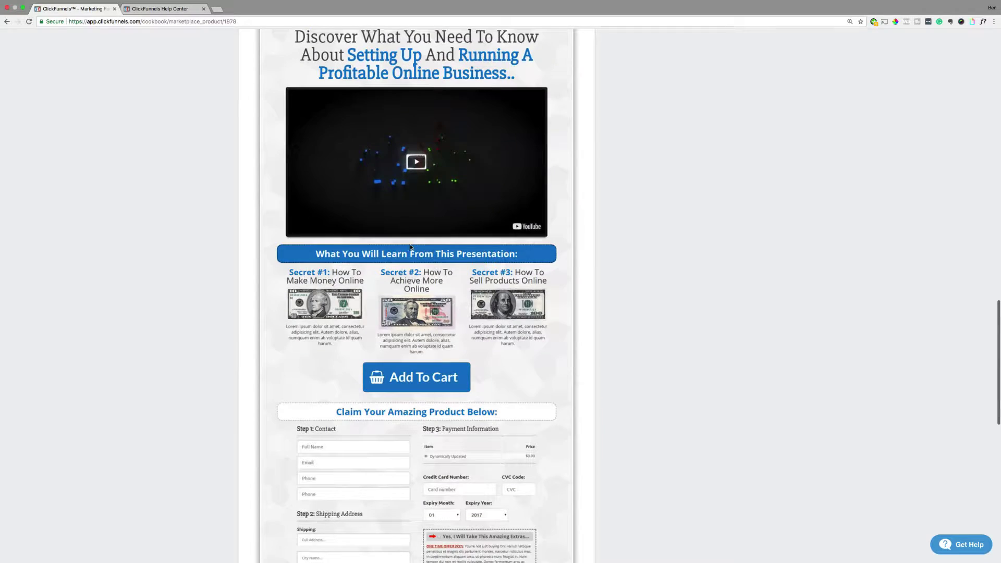
scroll(410, 248, up, 7)
Leave the JASON template and return to the funnel type selection
click(6, 22)
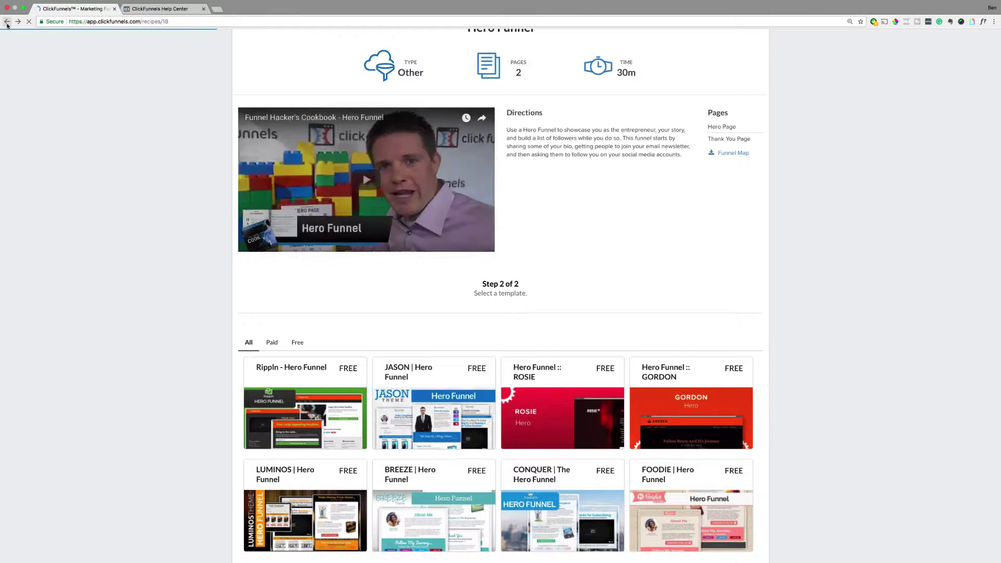
scroll(254, 242, up, 1)
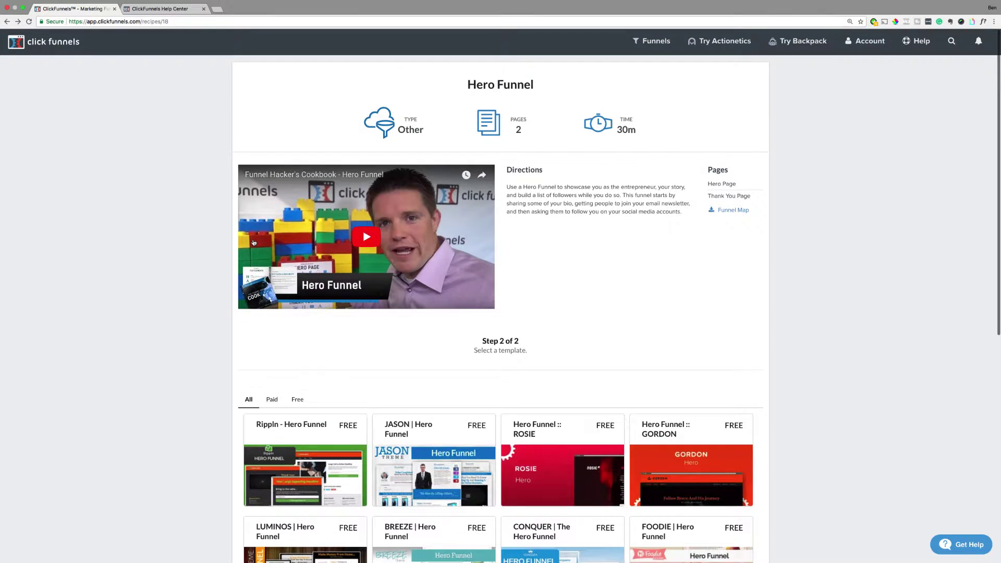
click(7, 21)
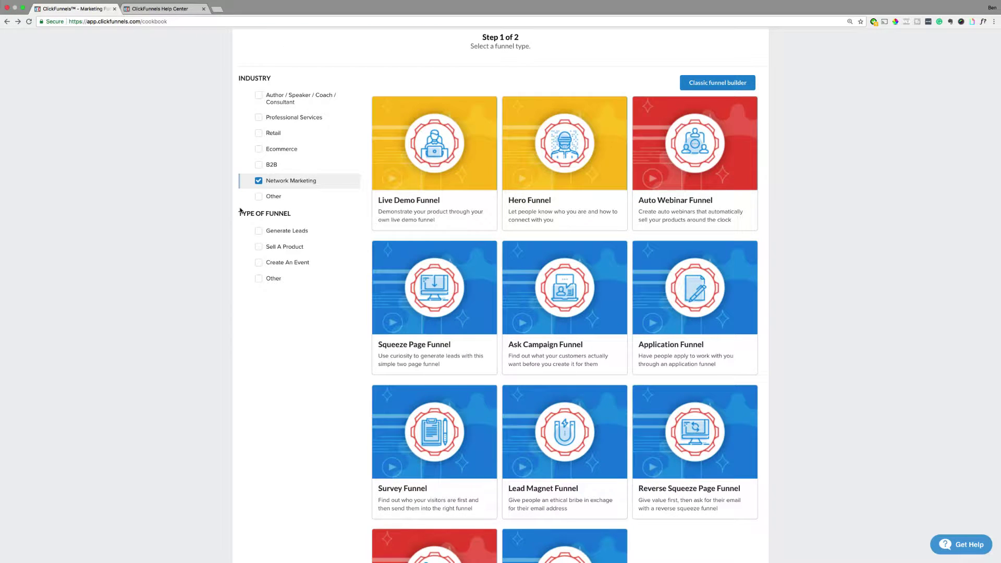
Narrow the funnel types to Generate Leads with the goal I Want Their Contact Info
scroll(284, 233, down, 5)
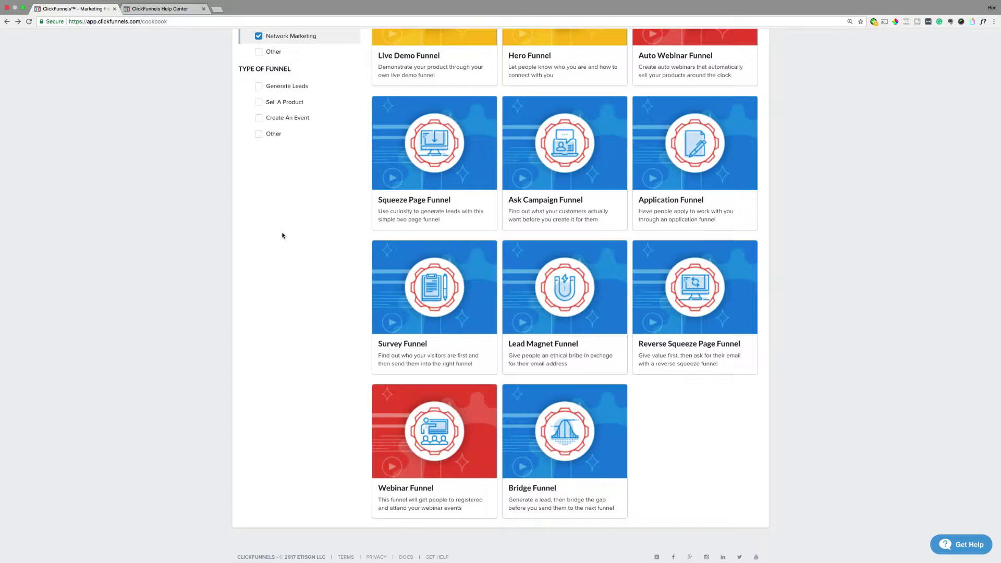
scroll(282, 234, up, 4)
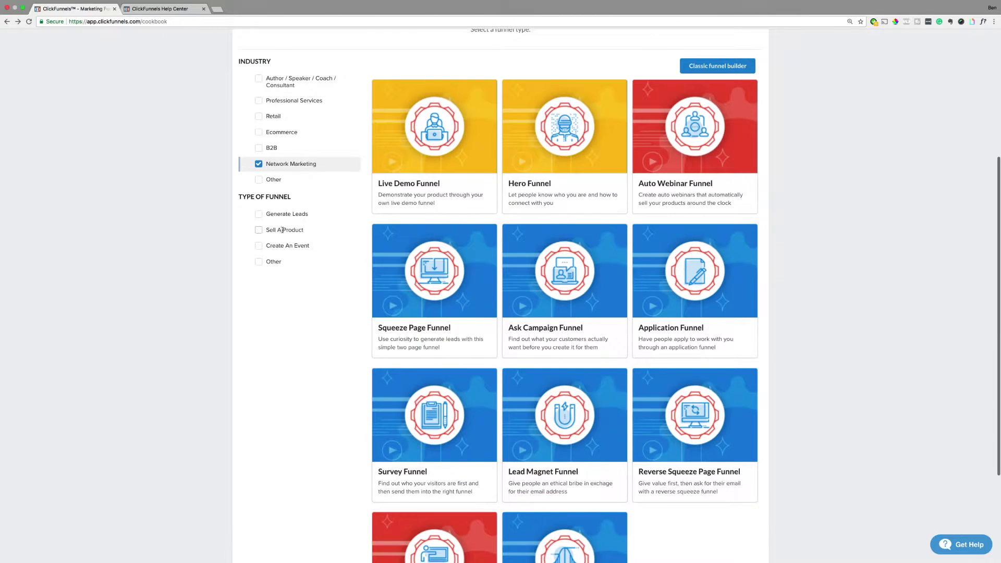
click(259, 215)
click(259, 297)
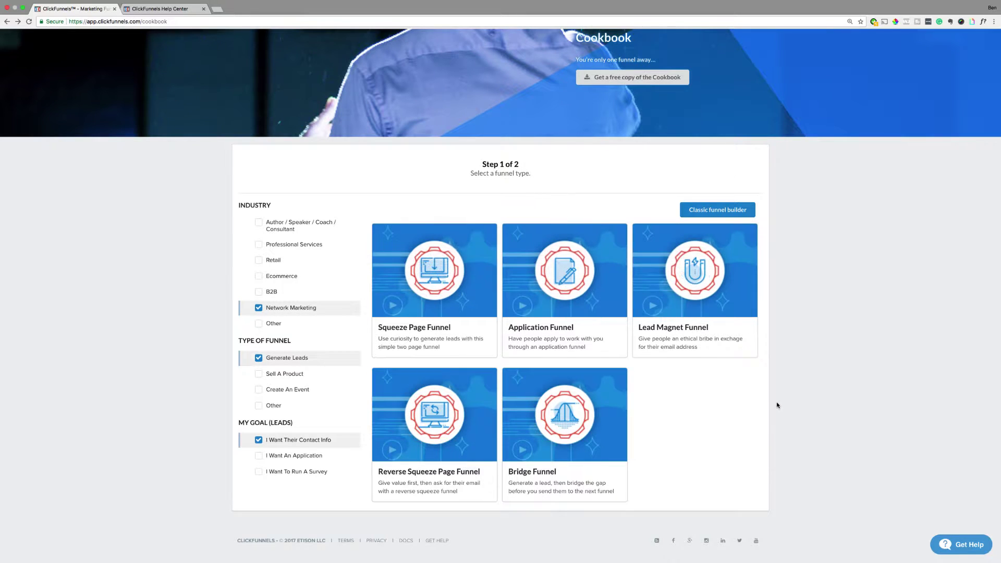
Select the Lead Magnet Funnel type and open its free Blank Lead Magnet template
mouse_move(554, 440)
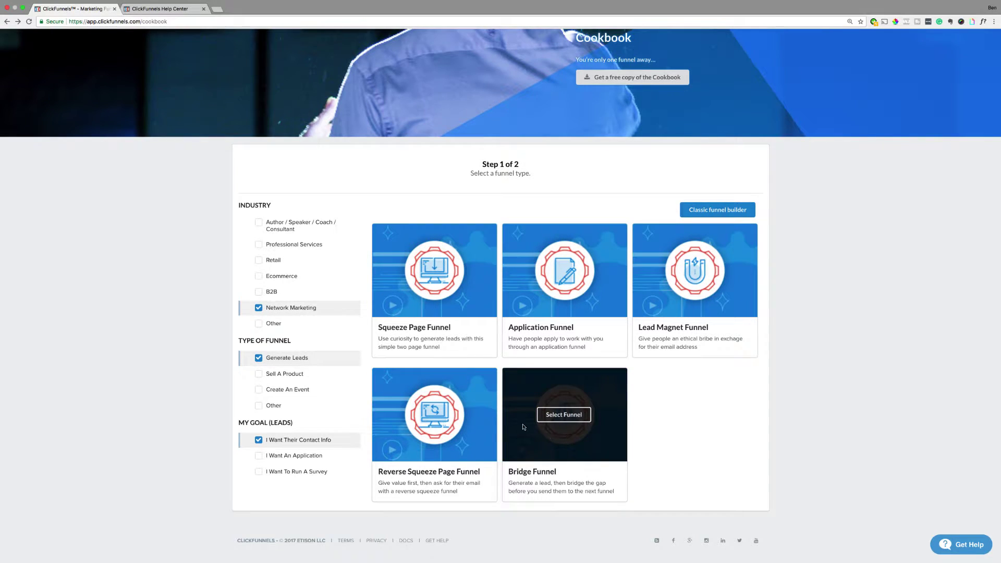
click(694, 270)
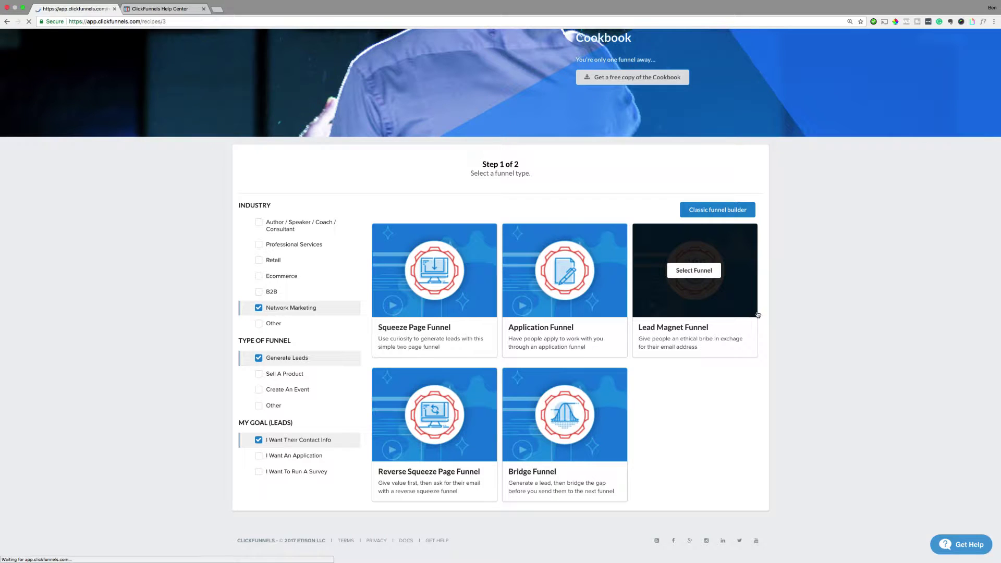
scroll(811, 306, down, 1)
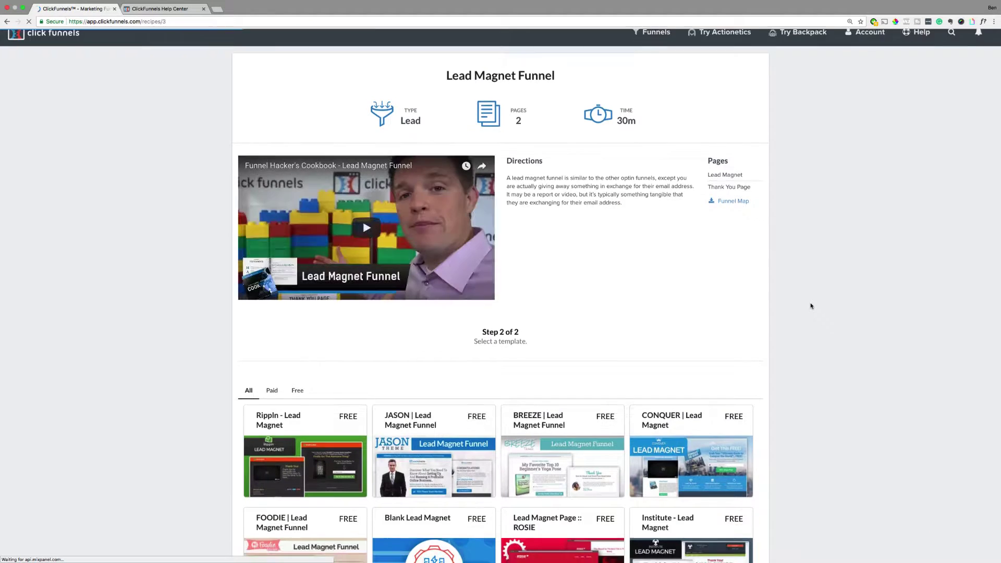
scroll(811, 307, down, 2)
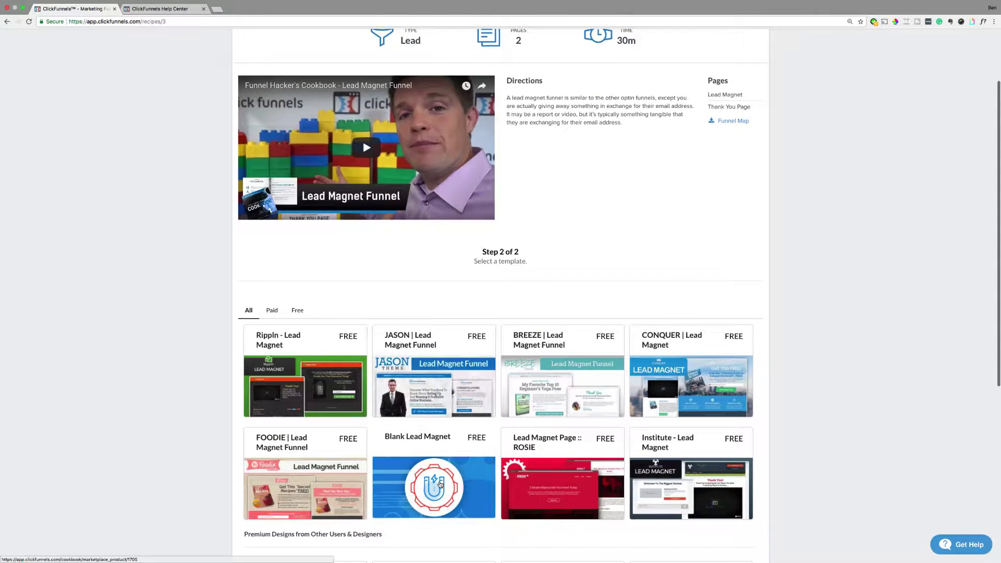
click(441, 485)
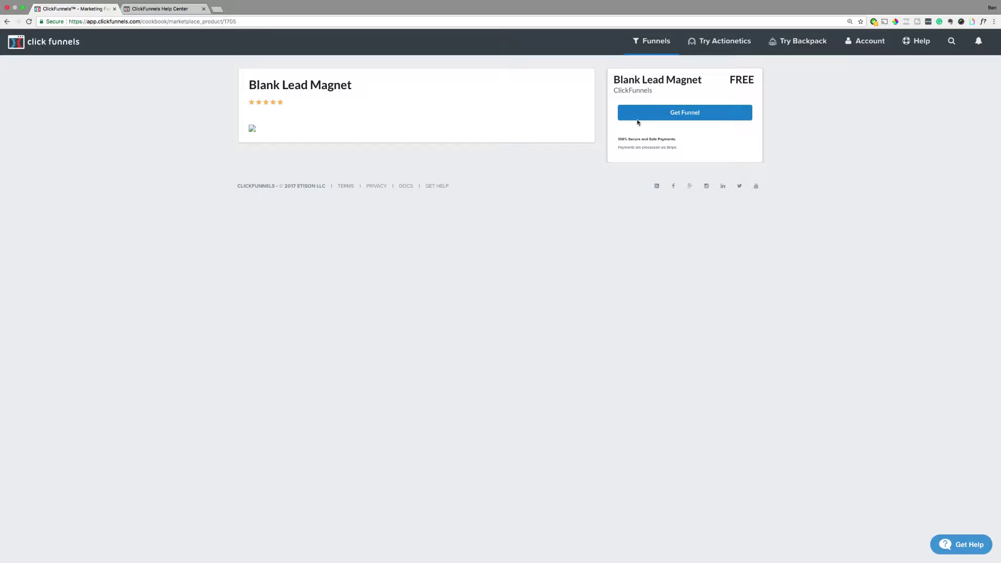
Open the existing Shocking Free Video funnel from the list of all funnels and preview its first page
mouse_move(662, 45)
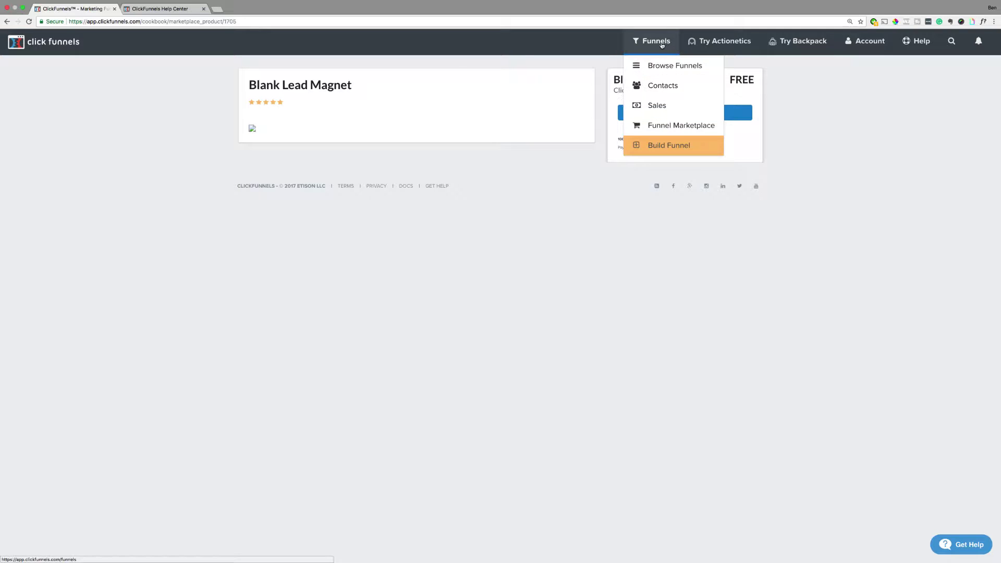
click(661, 67)
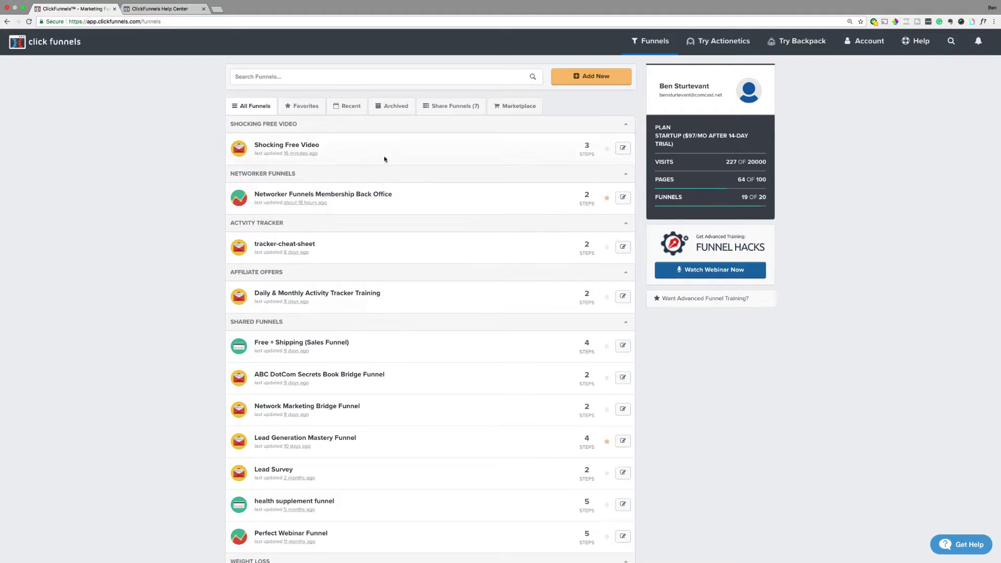
mouse_move(654, 41)
click(267, 148)
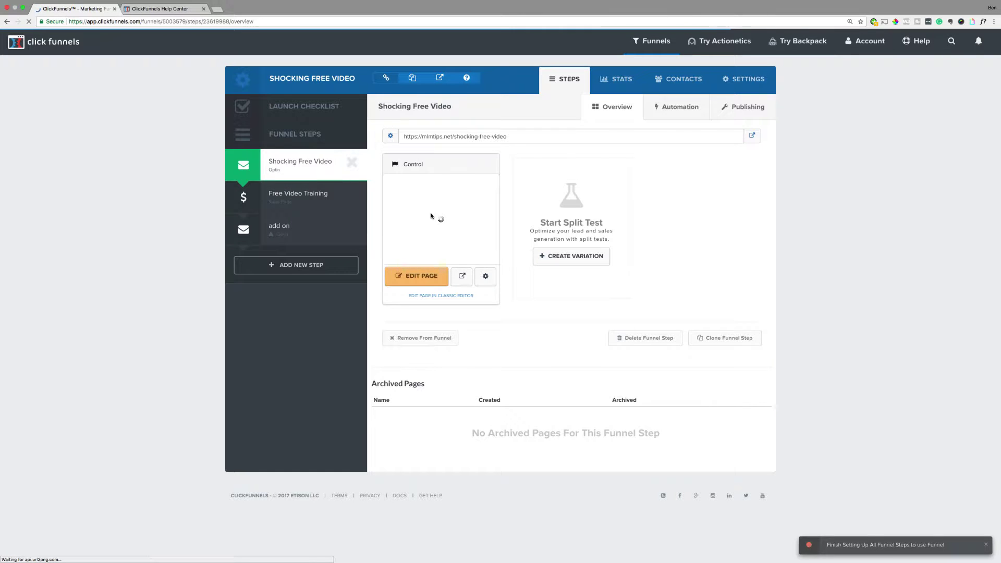
click(462, 276)
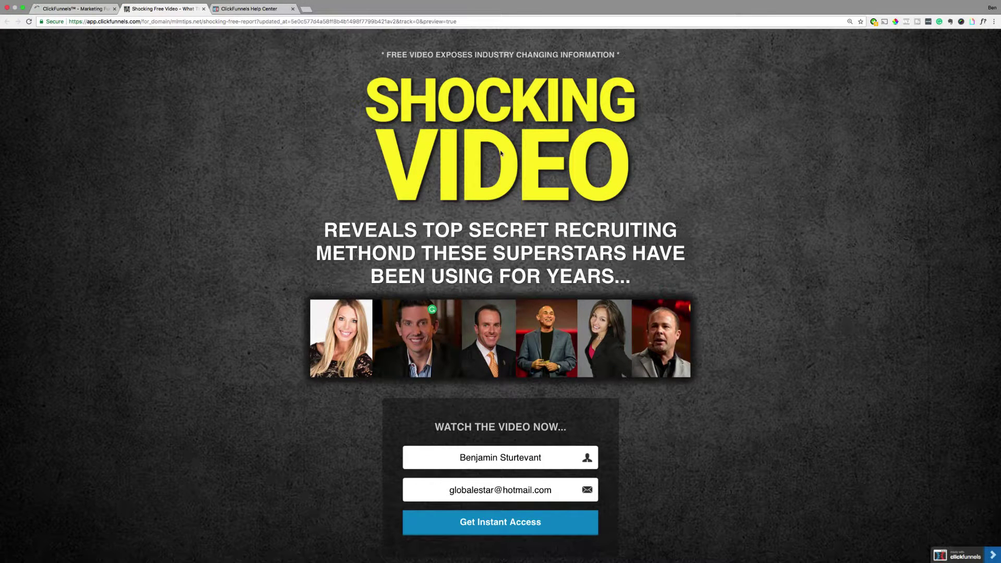
Close the Shocking Free Video page preview and look through a preview of the Free Video Training page down to its FAQs
scroll(542, 261, down, 2)
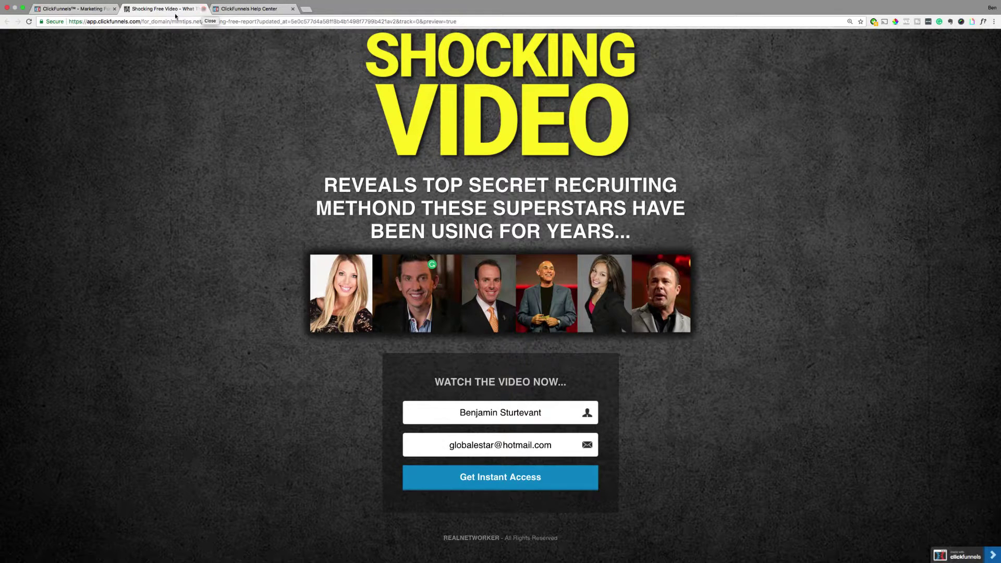
click(204, 9)
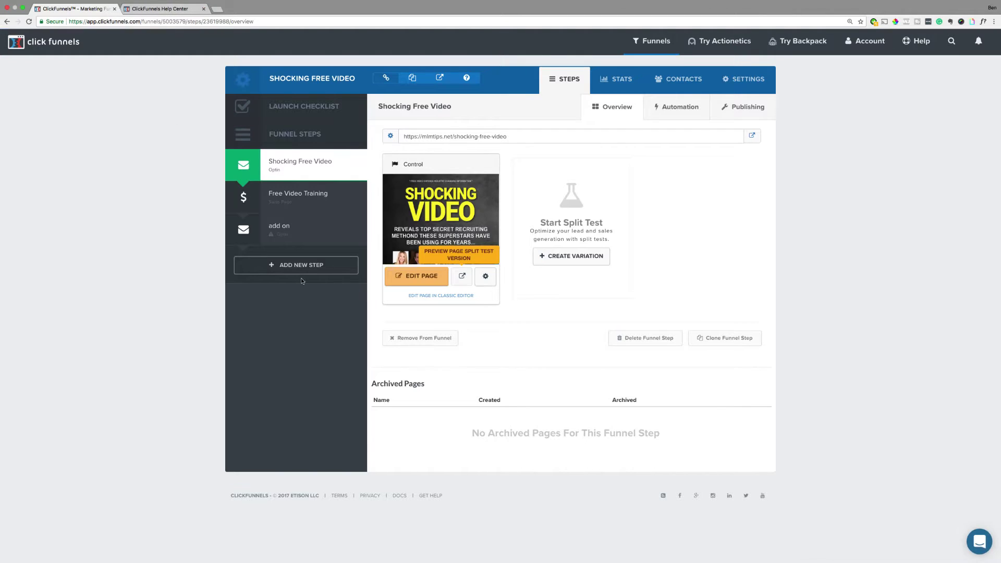
click(283, 194)
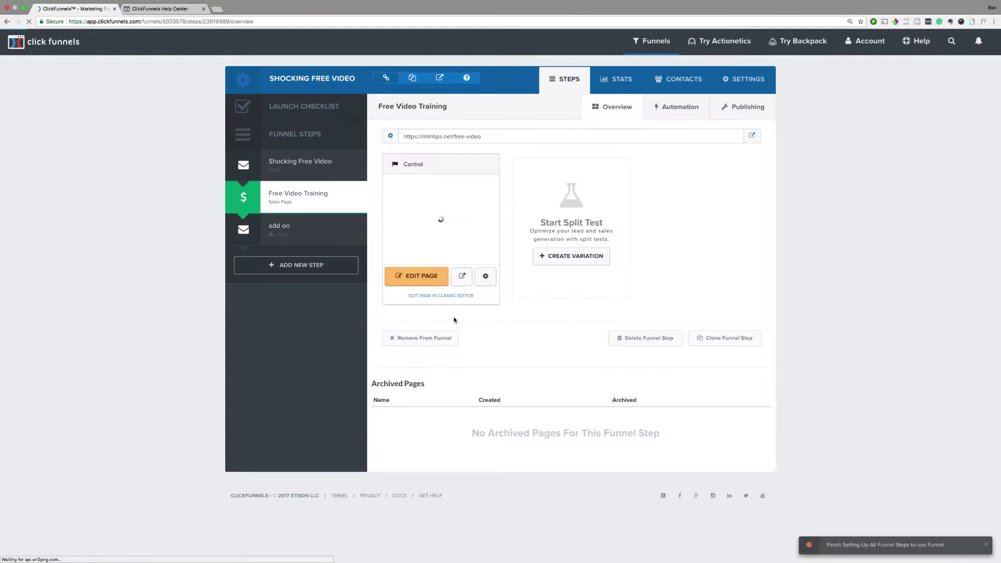
click(463, 275)
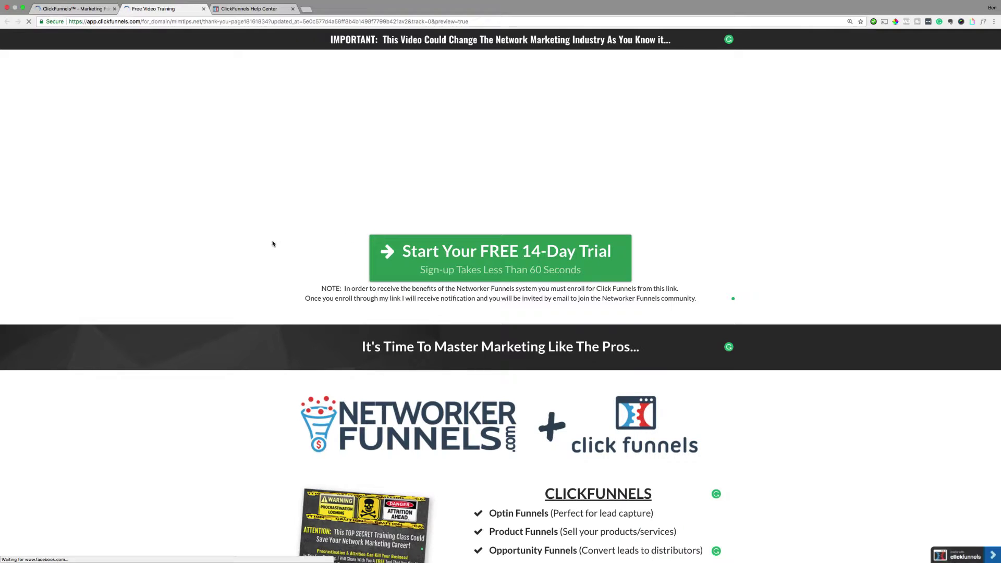
scroll(258, 237, down, 6)
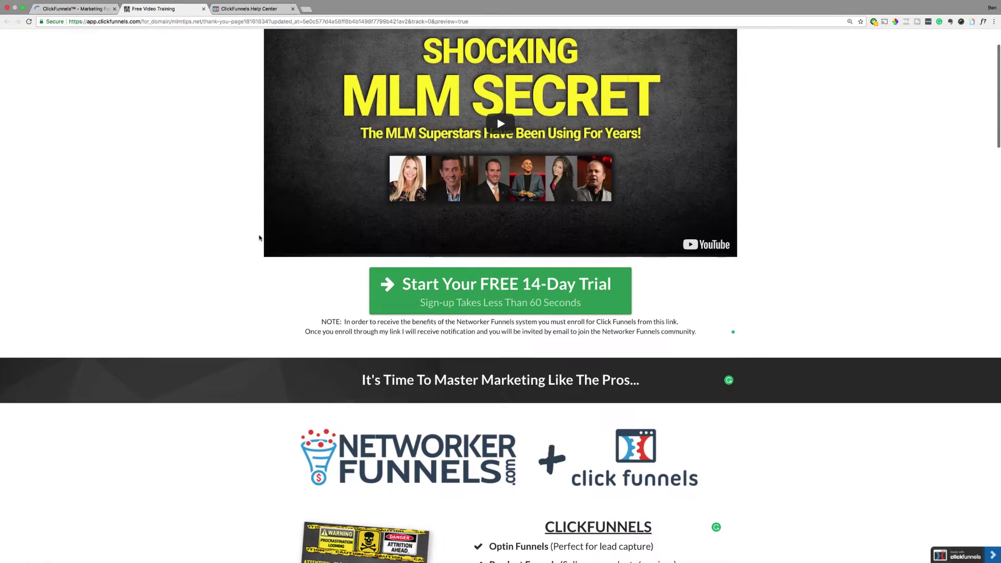
scroll(262, 231, down, 20)
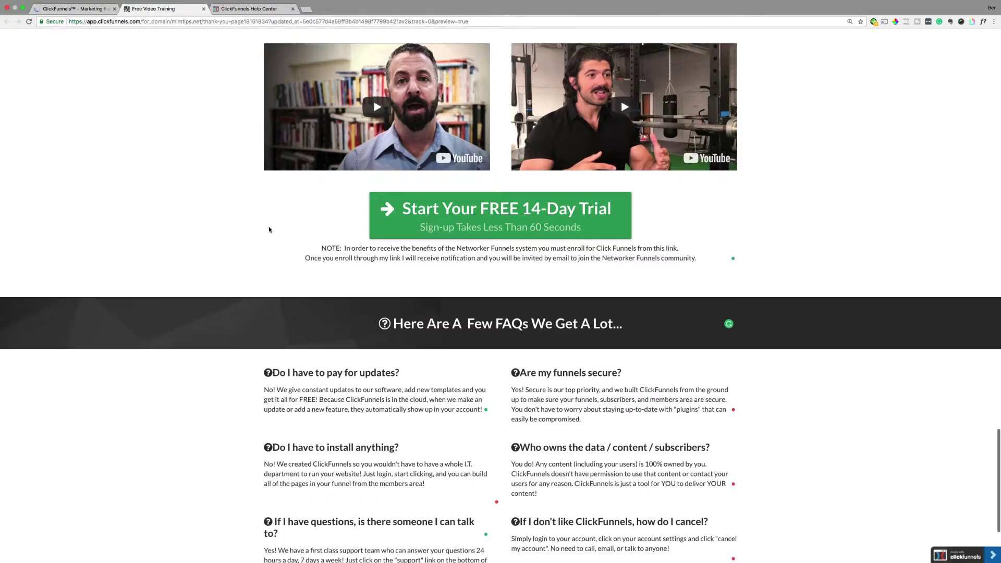
Return to the funnel and browse the email optin templates offered for the add on step
click(81, 9)
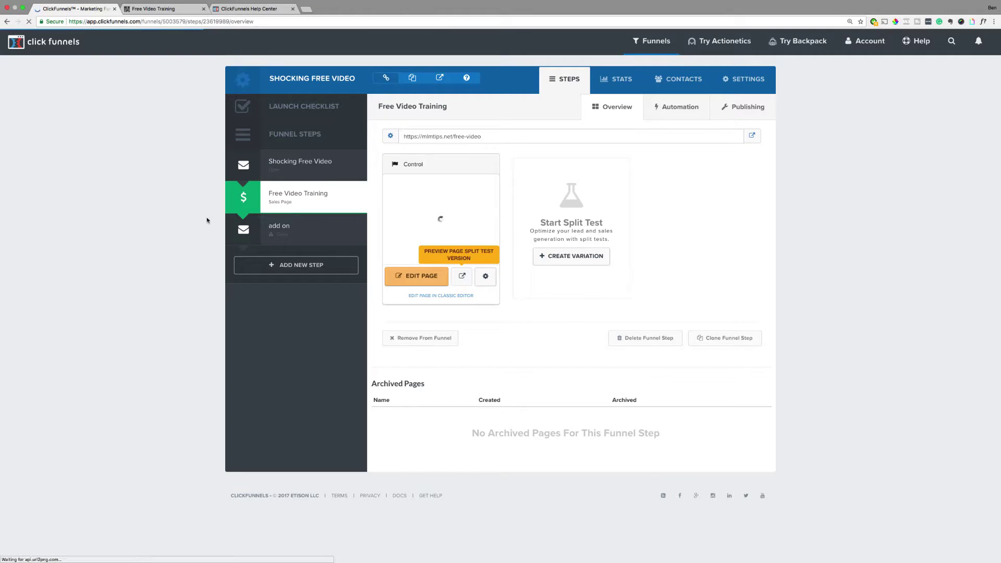
click(293, 235)
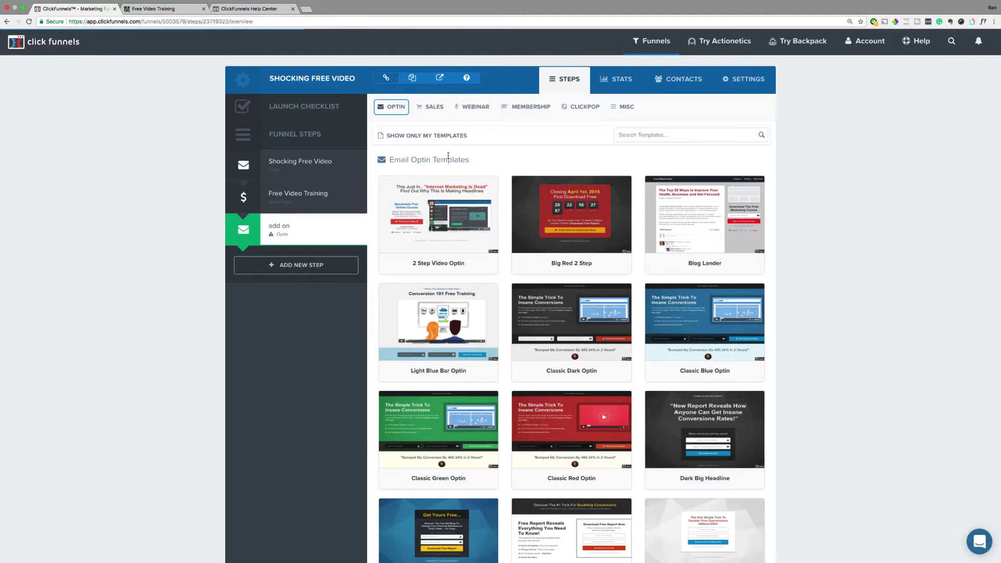
mouse_move(749, 303)
scroll(749, 303, down, 5)
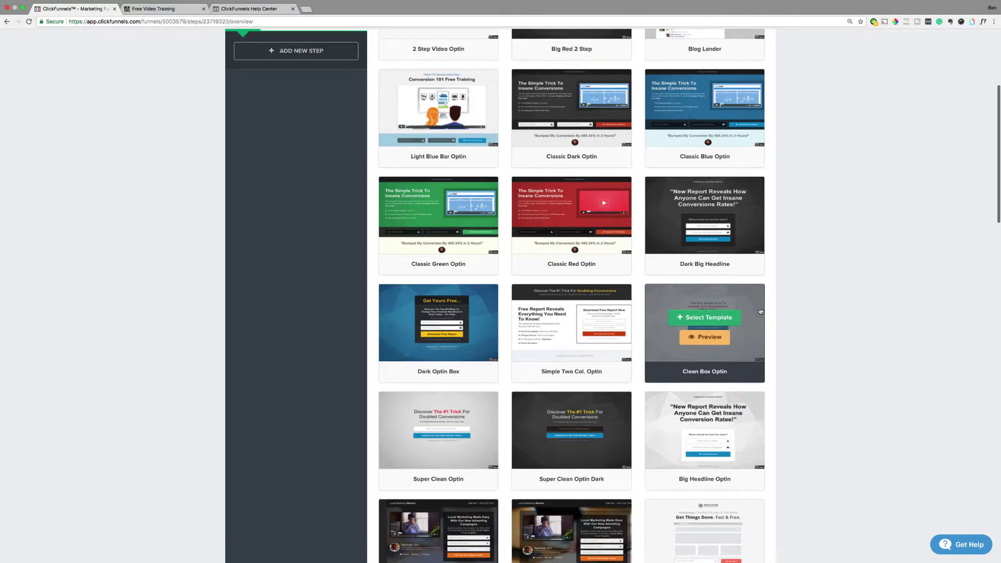
scroll(750, 303, up, 5)
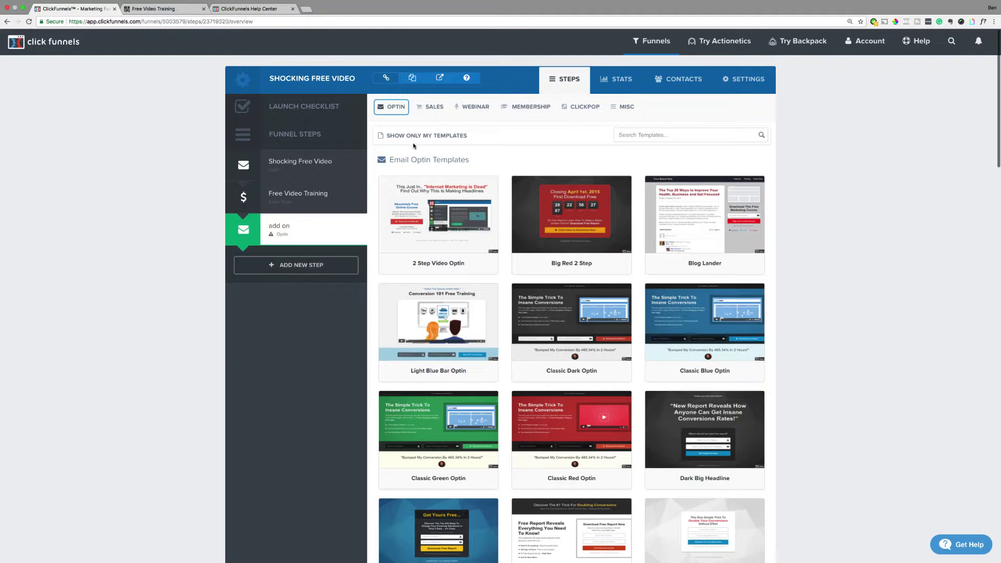
Show the webinar registration templates for the add on step and look through them
click(472, 106)
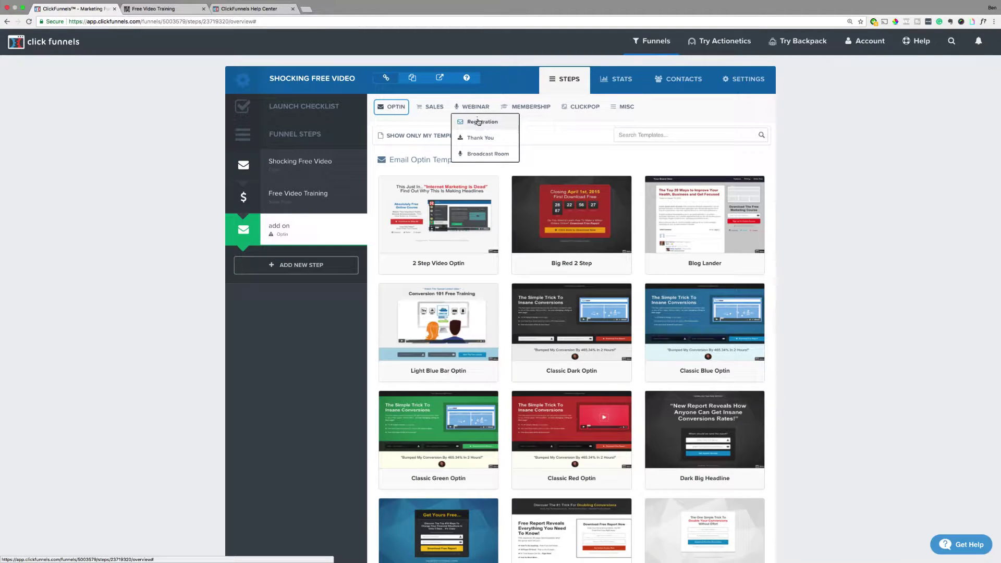
click(488, 125)
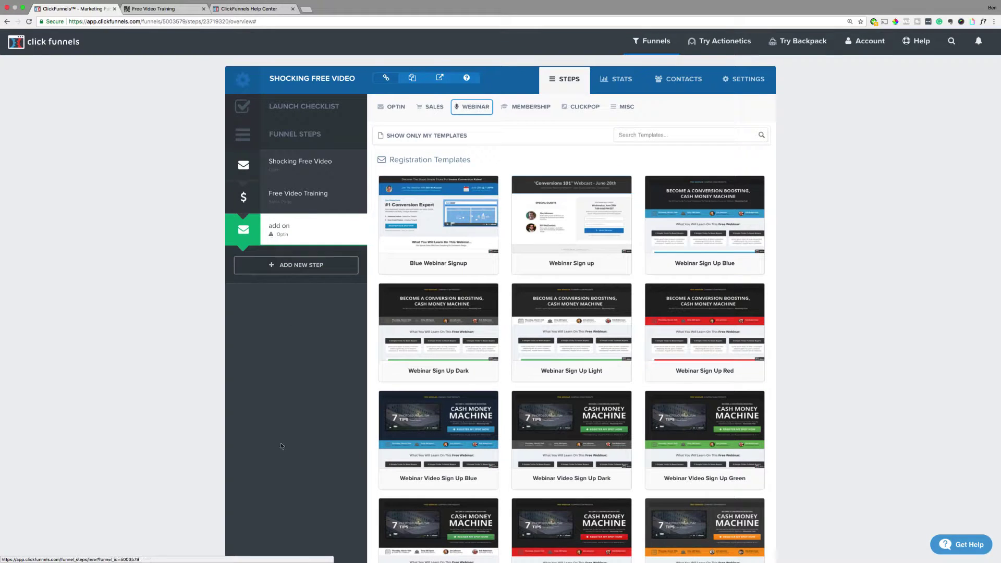
scroll(285, 447, down, 1)
scroll(284, 446, down, 6)
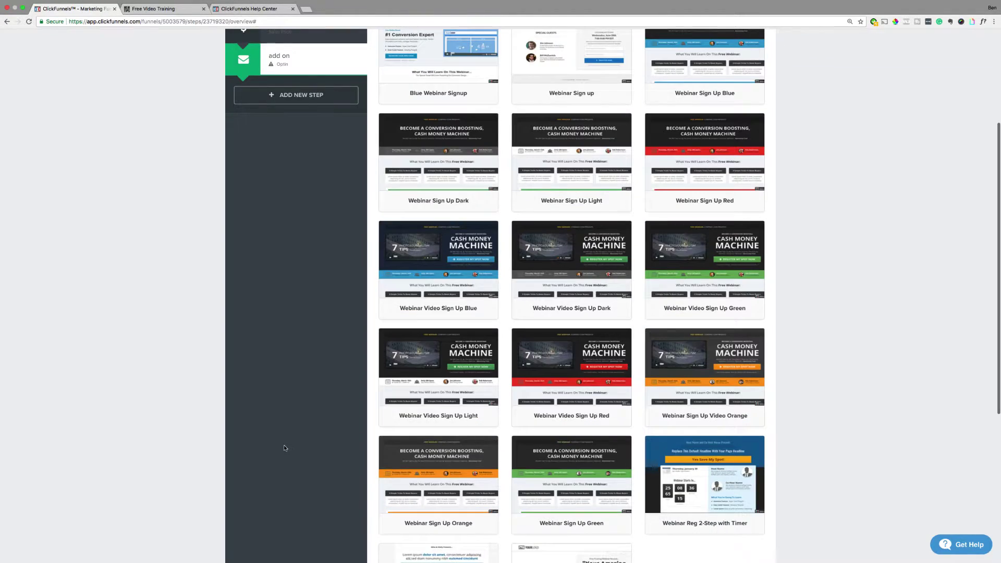
scroll(283, 448, up, 6)
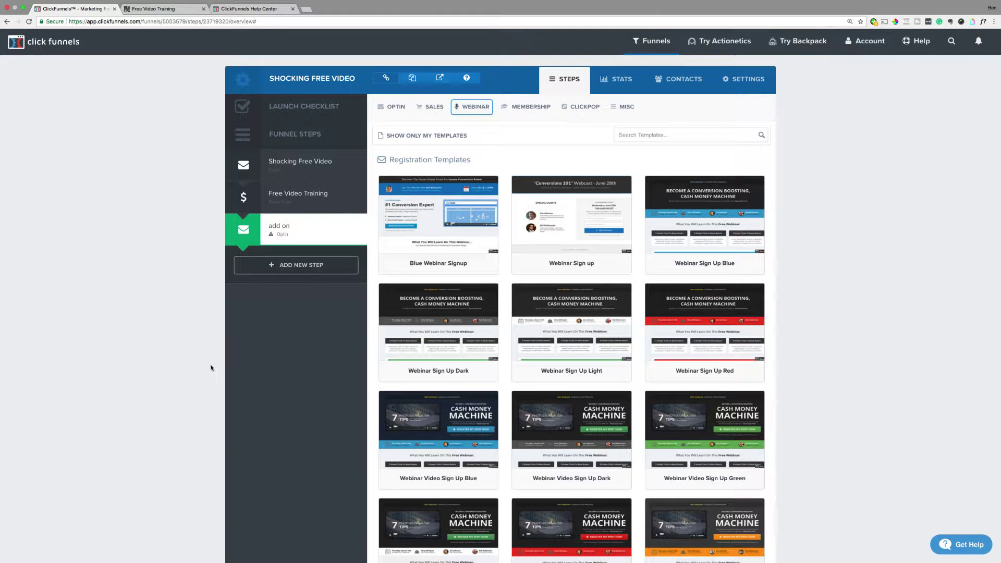
View the Shocking Free Video funnel's launch checklist, stats and contacts
click(302, 112)
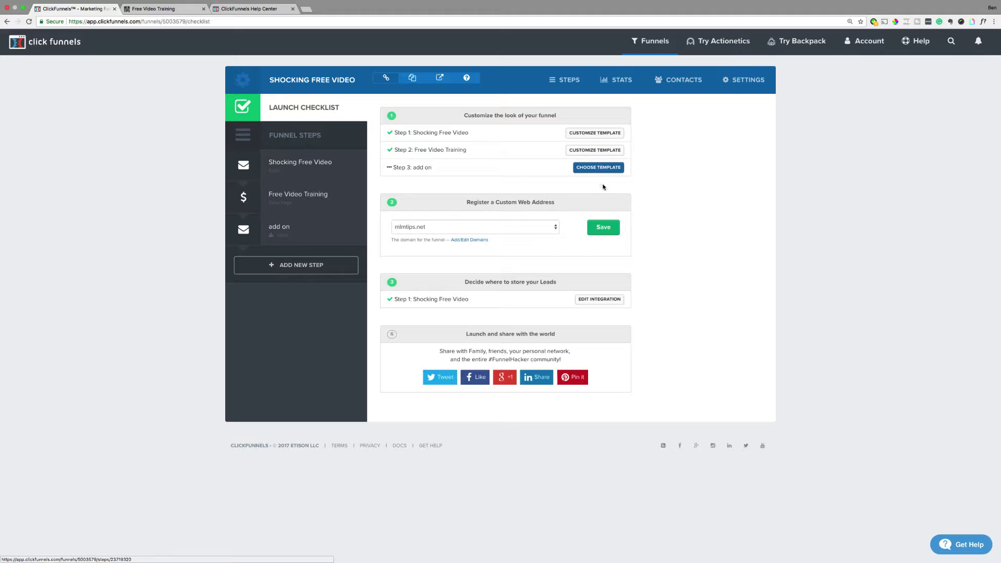
click(618, 79)
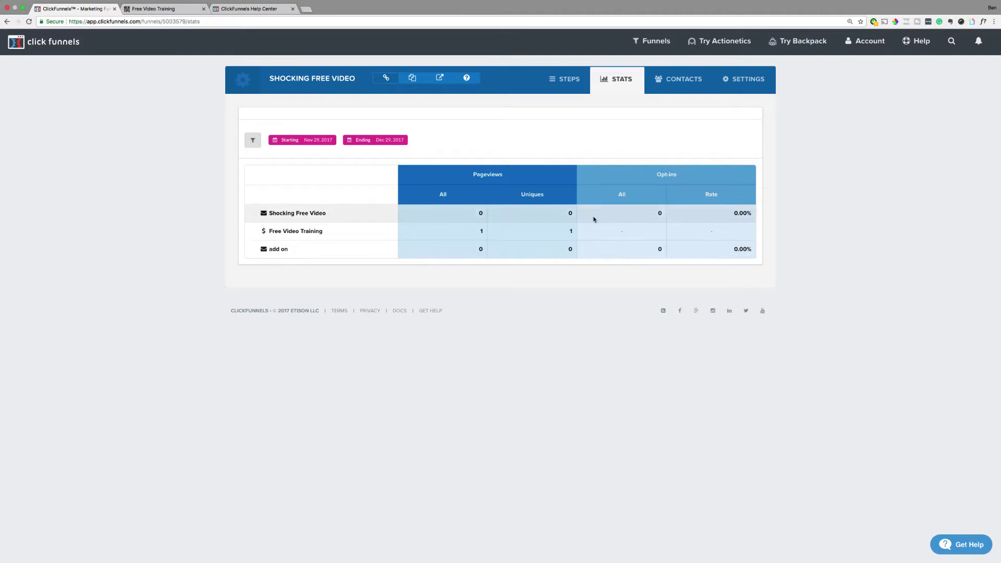
click(678, 79)
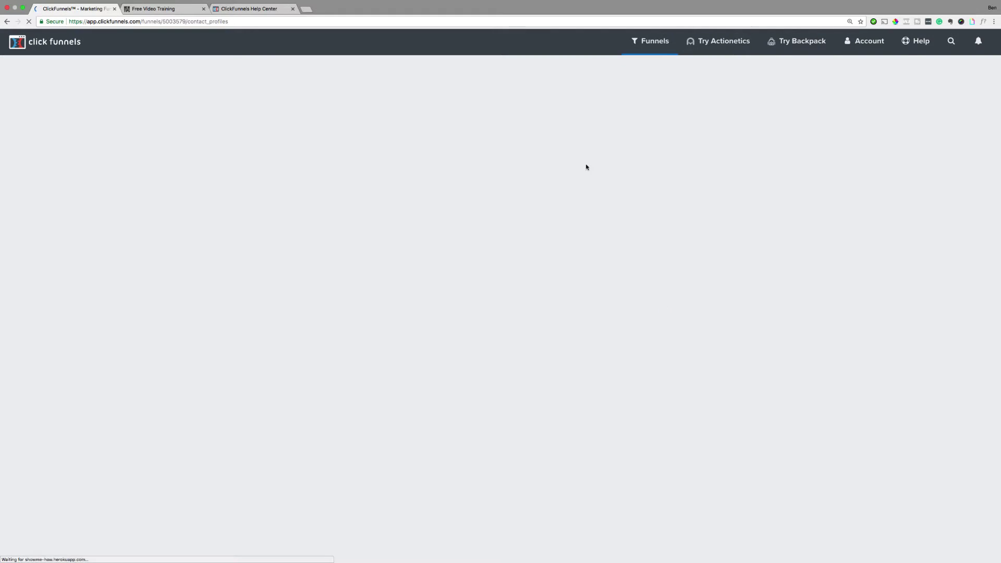
Review the funnel's settings, from its name and domain through the Zapier, webhook and membership access options
click(756, 83)
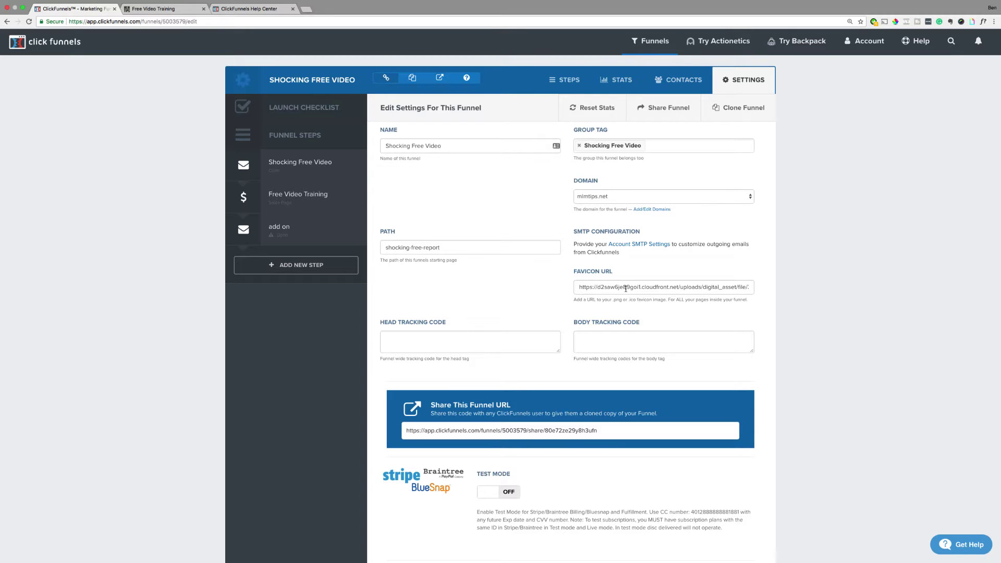
scroll(499, 268, down, 2)
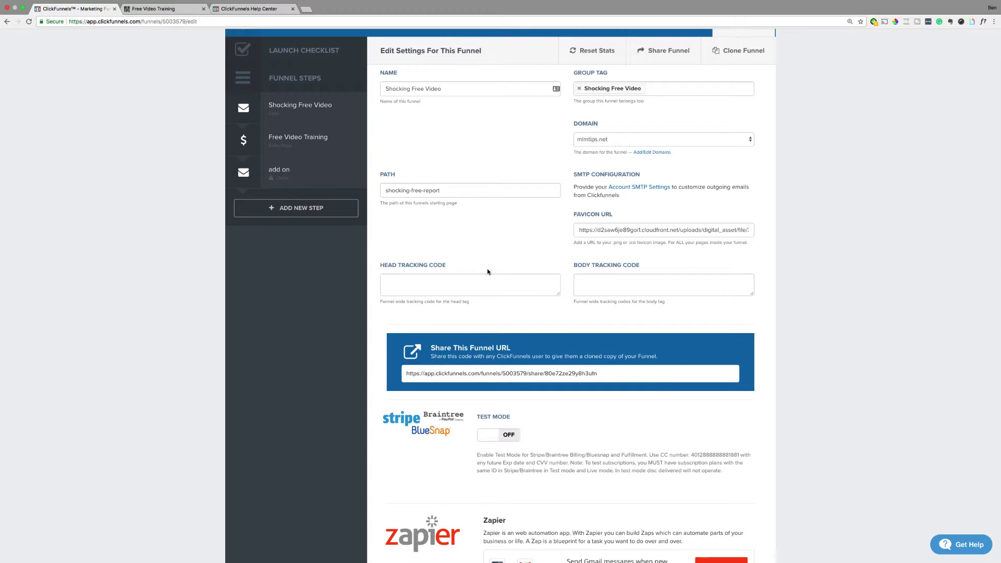
scroll(488, 270, down, 12)
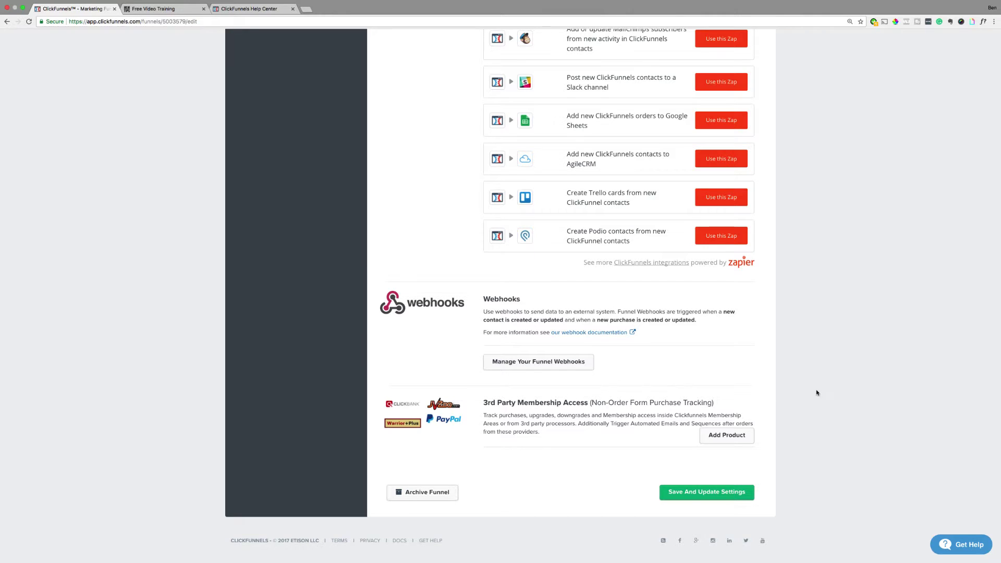
scroll(806, 393, up, 15)
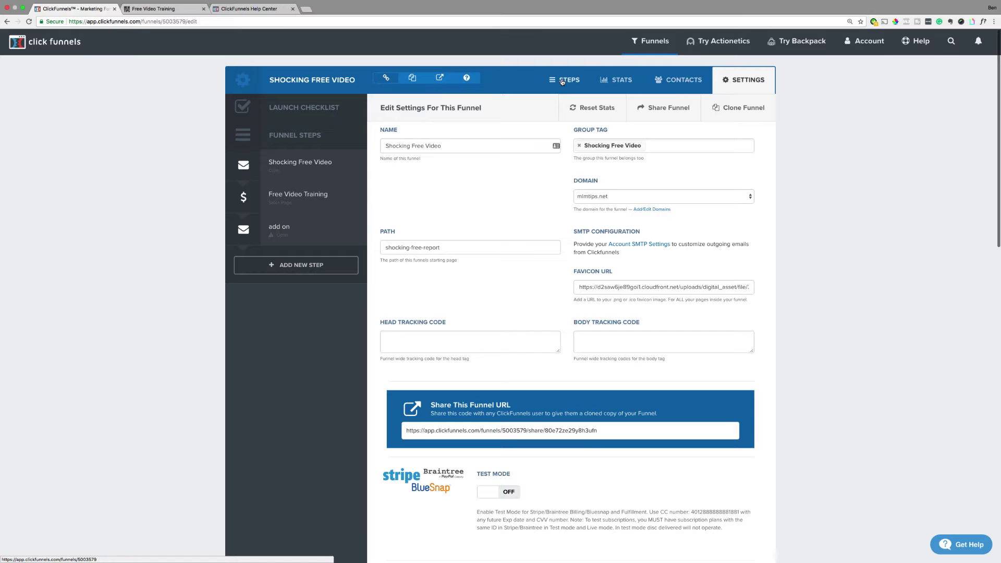
View the account's API integrations, filtering them by Email, Webinar, SMS / Text and Actions before showing all again
click(870, 42)
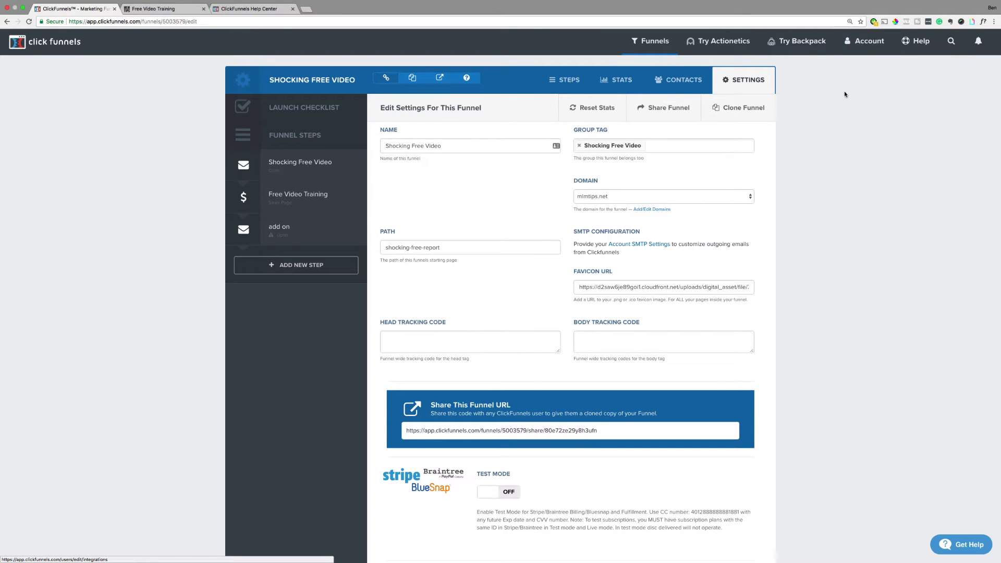
click(870, 83)
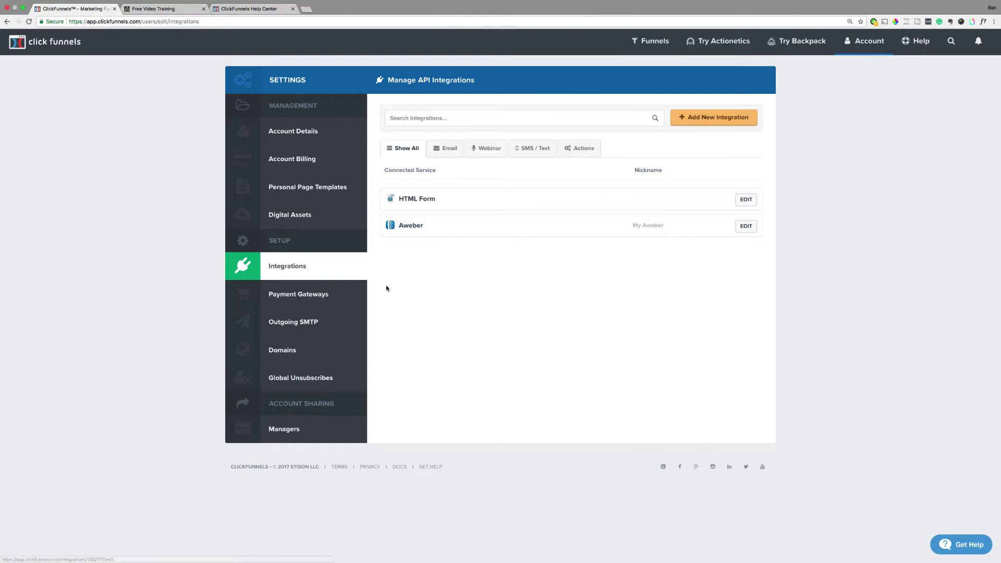
click(444, 148)
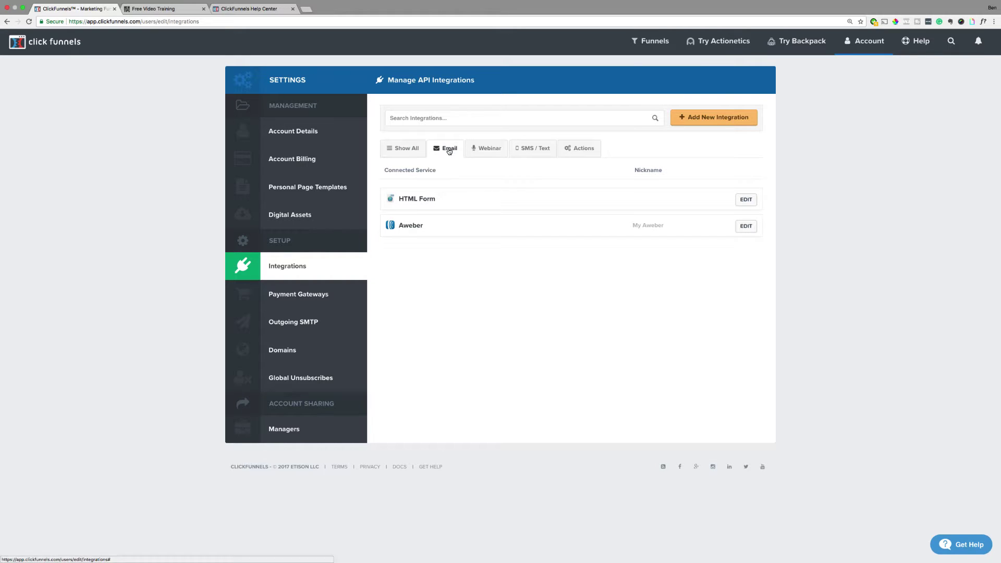
click(491, 151)
click(530, 149)
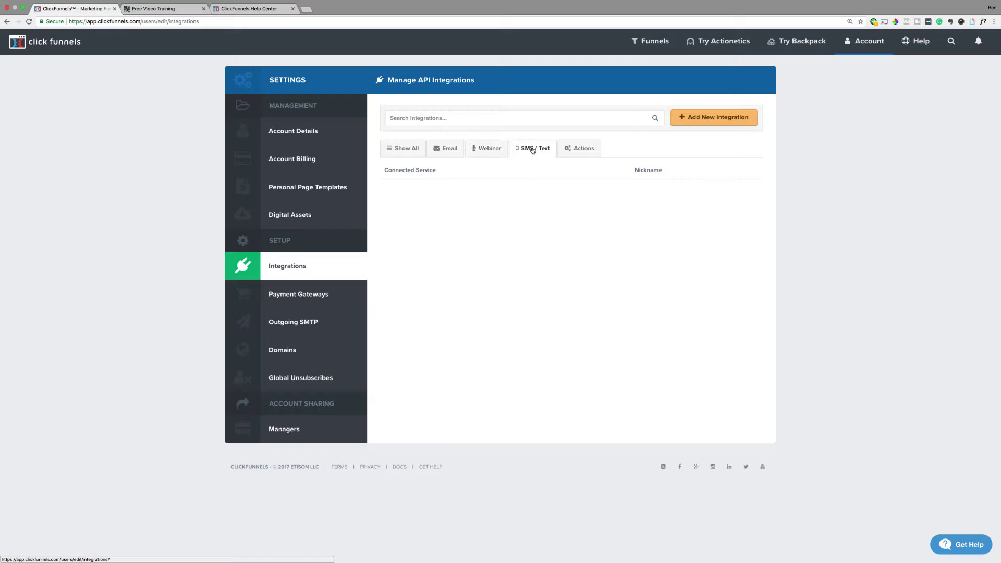
click(580, 151)
click(395, 151)
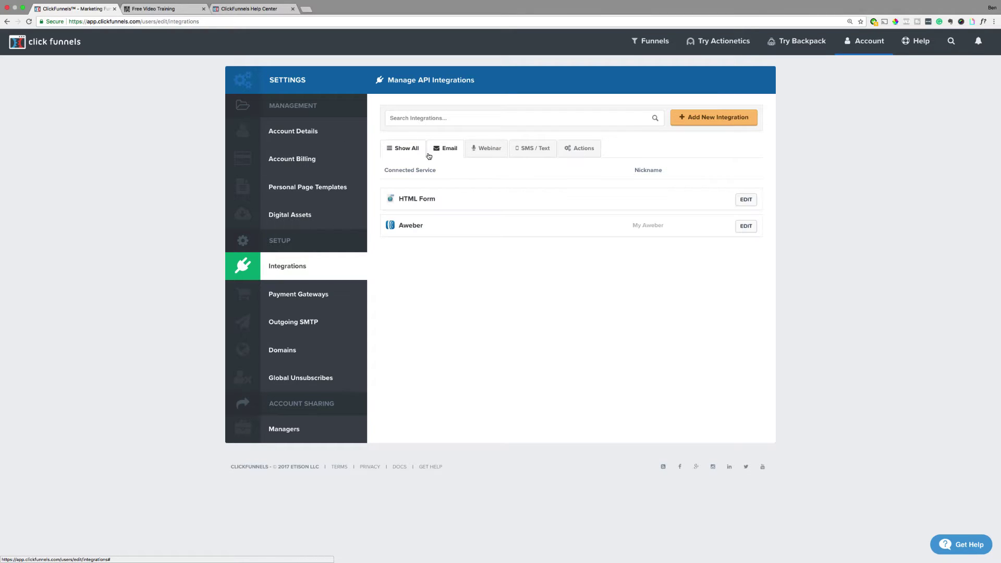
View the account's payment gateway setup and look through the full list of digital assets
click(861, 45)
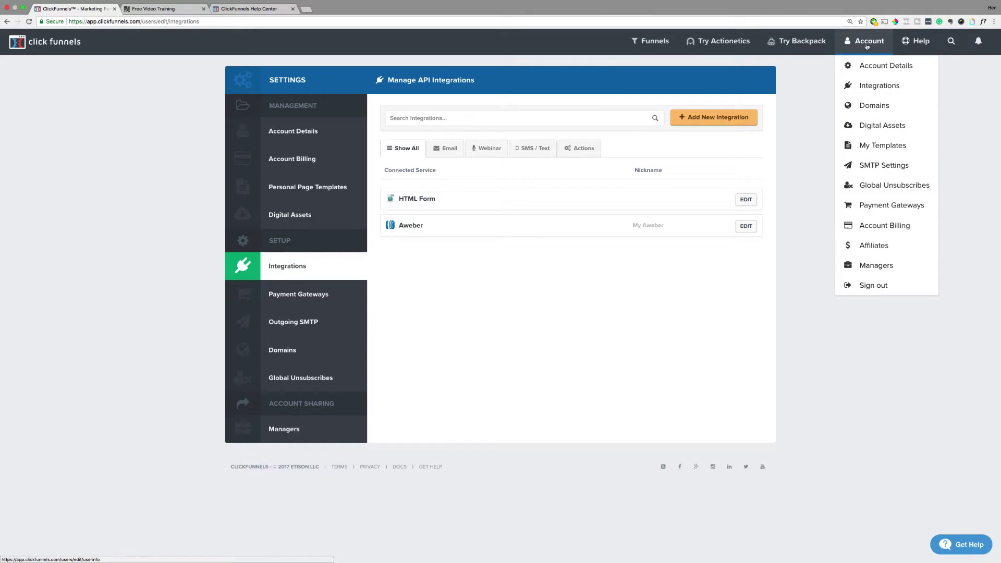
click(896, 206)
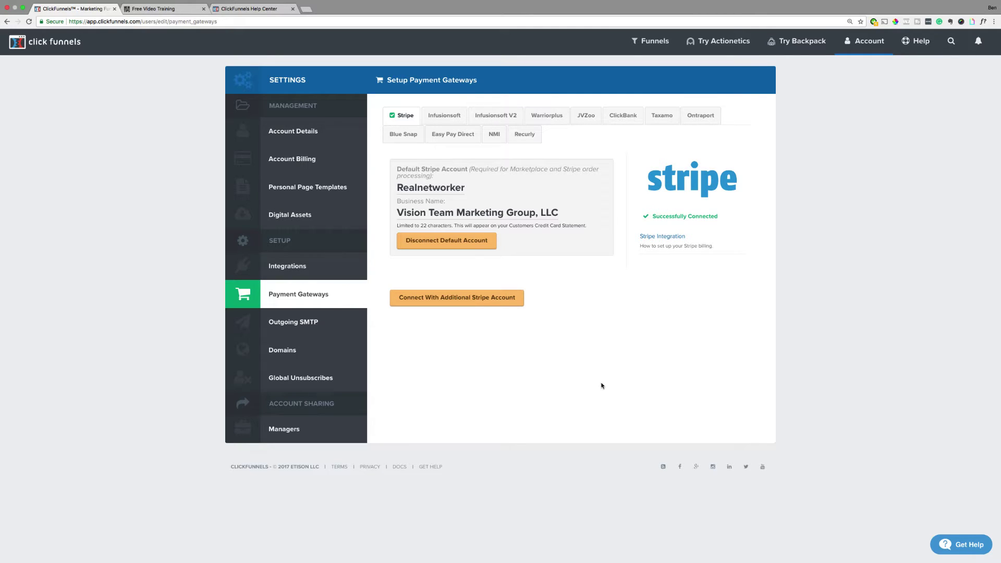
mouse_move(855, 42)
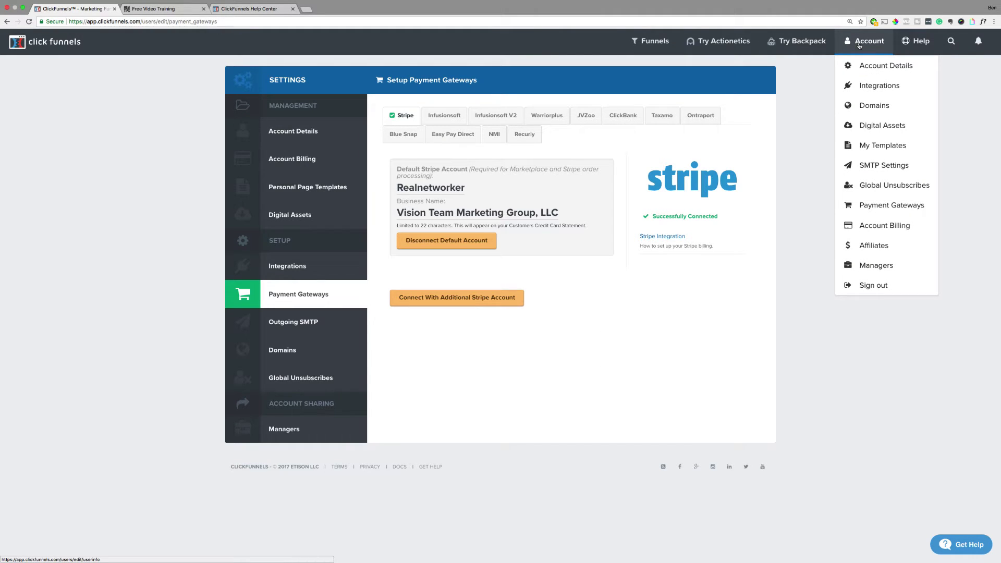
click(870, 126)
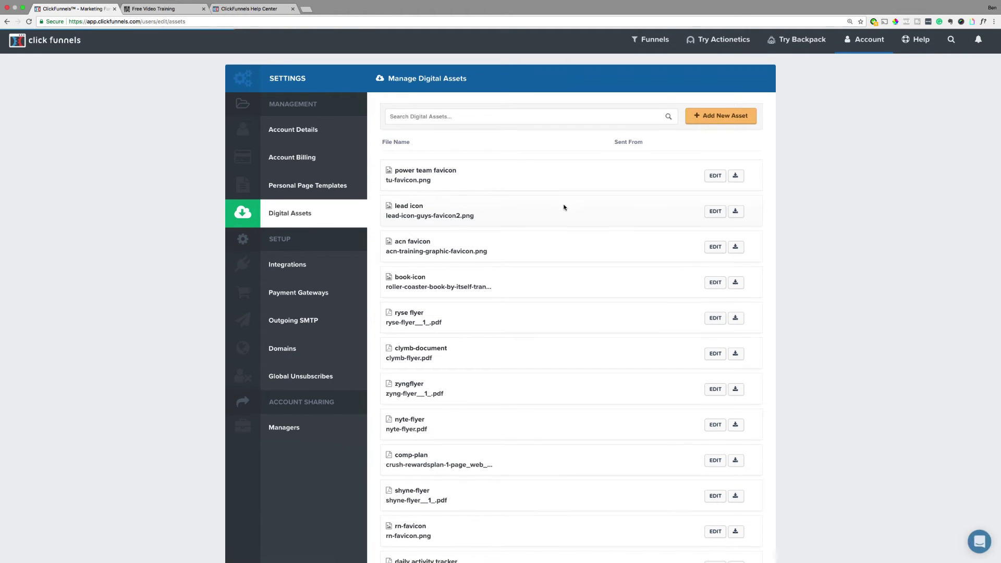
scroll(561, 207, down, 3)
scroll(565, 288, up, 3)
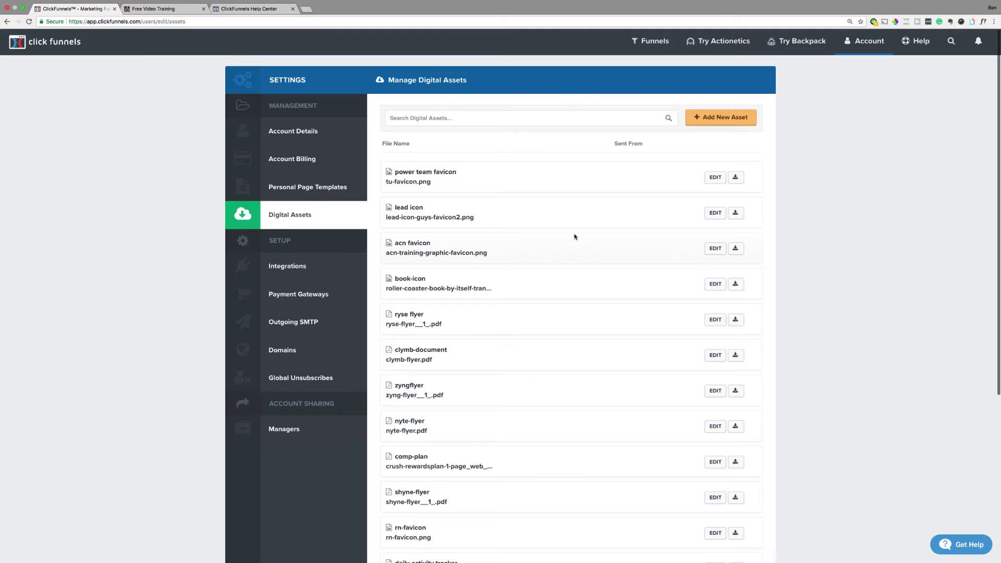
scroll(575, 235, down, 5)
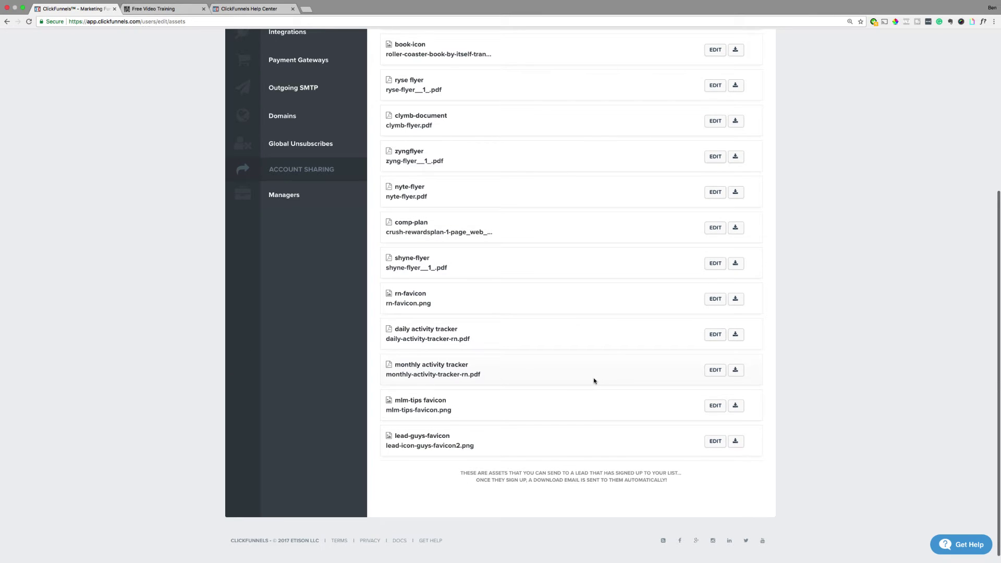
scroll(585, 379, up, 5)
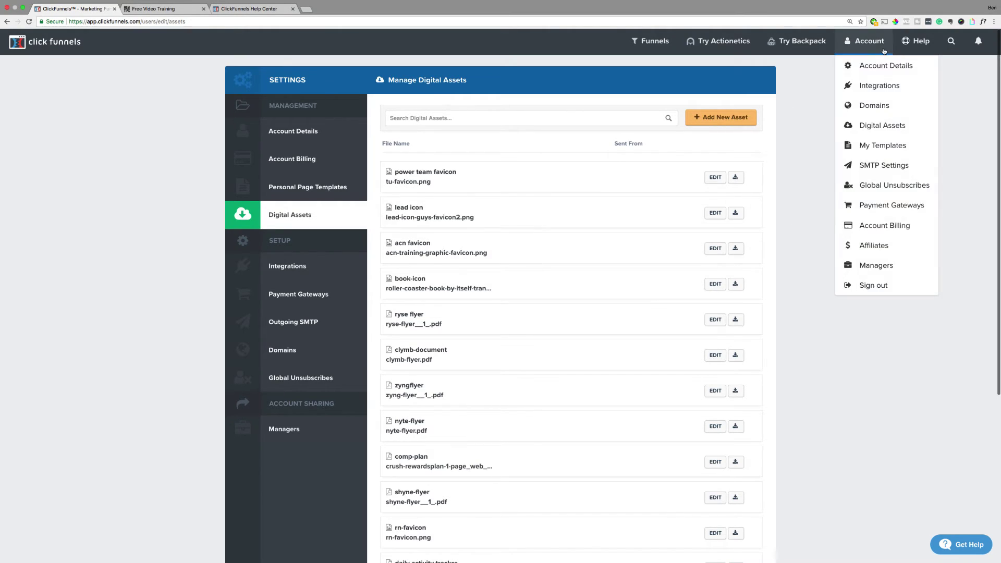
Open the Funnel Marketplace to view the prebuilt funnel templates
mouse_move(649, 42)
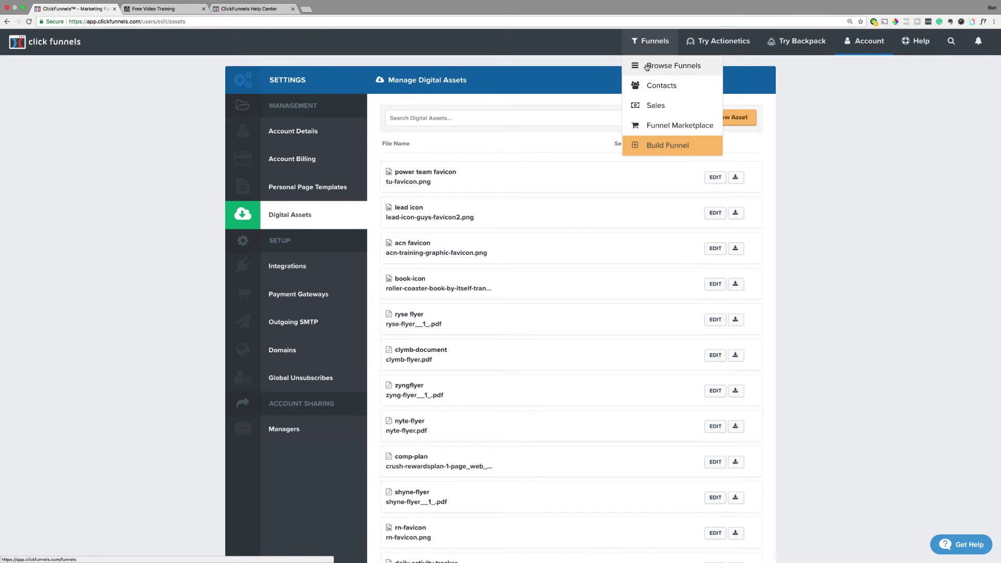
click(661, 131)
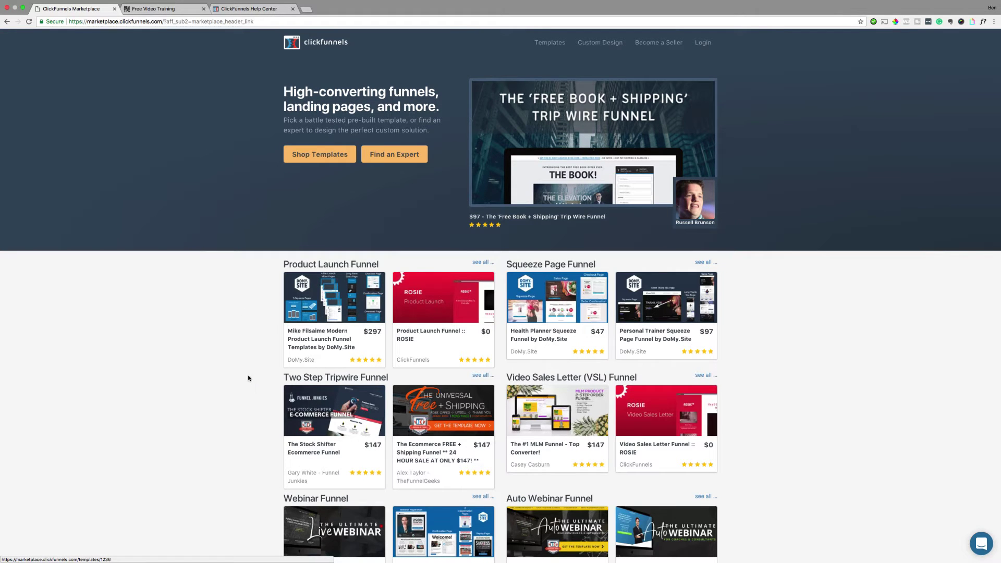
Browse the marketplace's full template catalog and expand the list of tags to show all of them
click(313, 158)
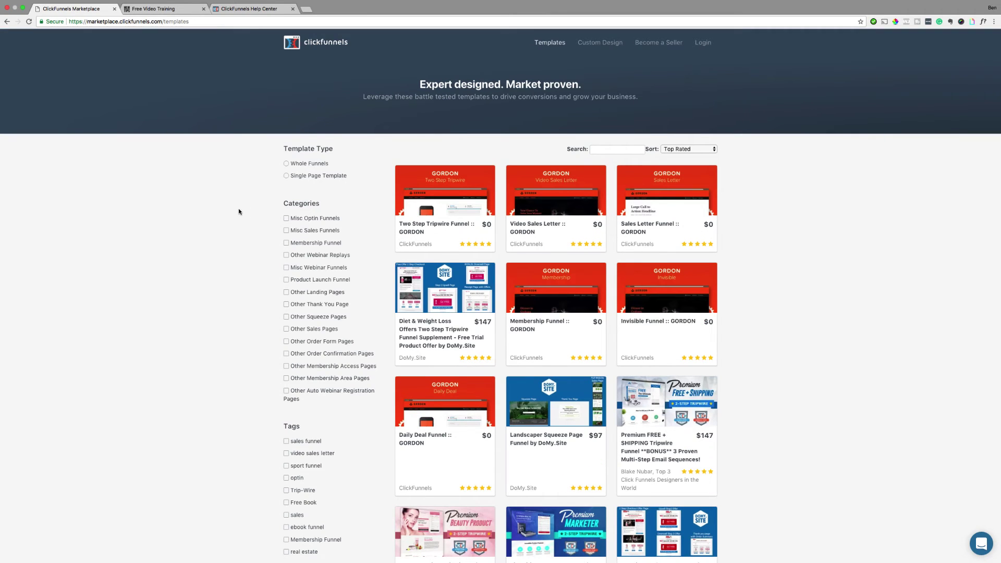
scroll(239, 208, down, 2)
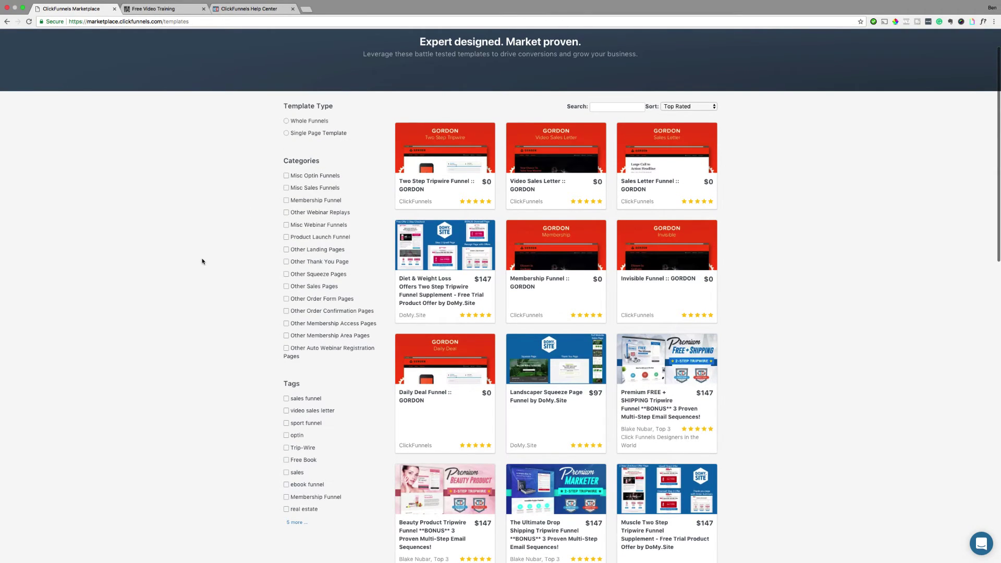
scroll(203, 261, down, 4)
click(296, 313)
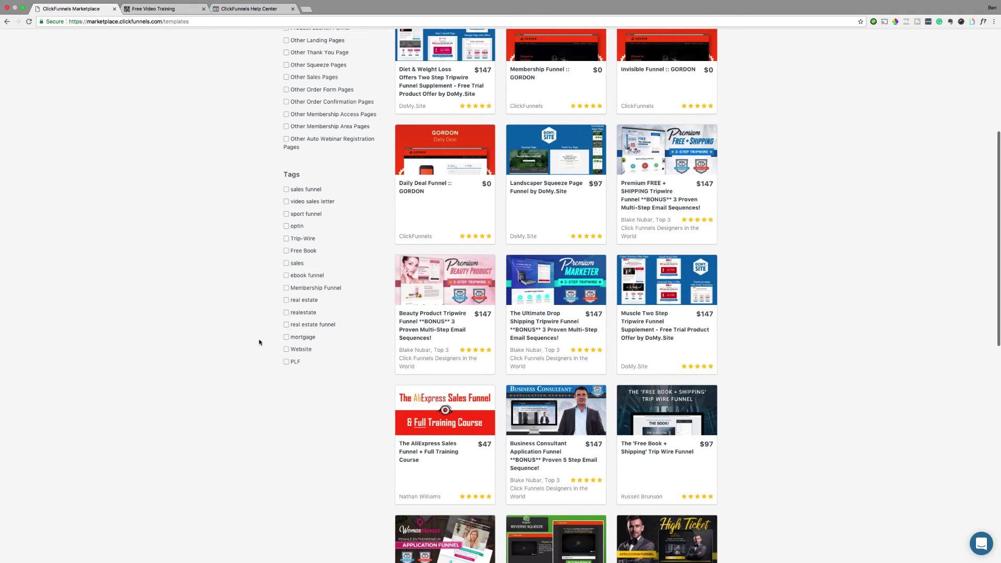
scroll(265, 377, up, 1)
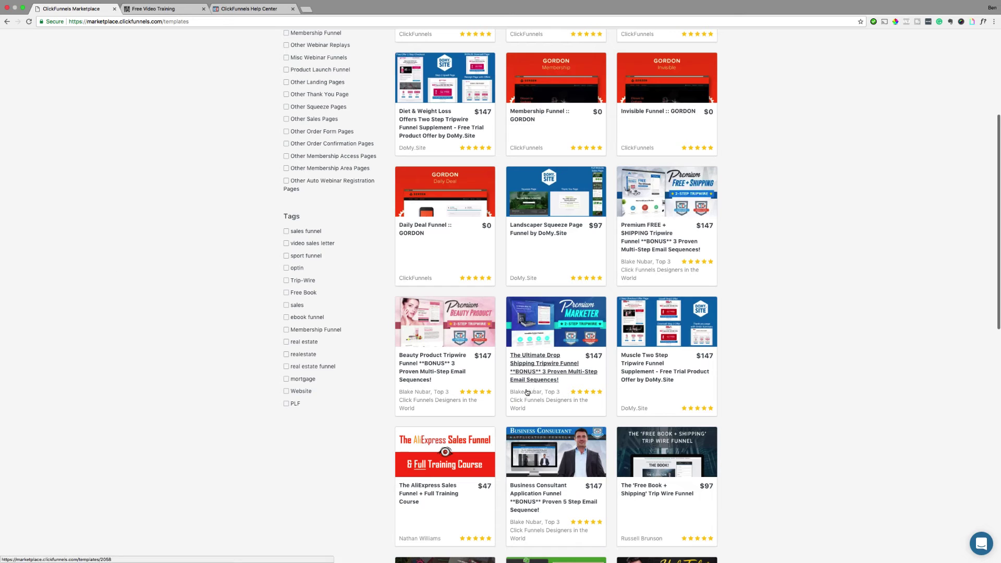
scroll(485, 337, up, 5)
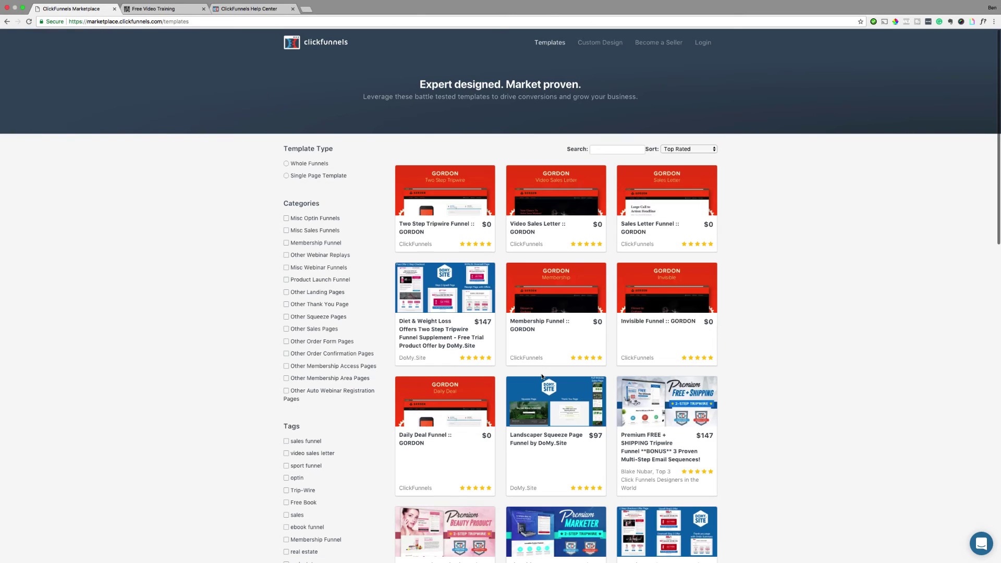
View the details of the Diet & Weight Loss Offers Two Step Tripwire Funnel template, then return to the template catalog
click(444, 357)
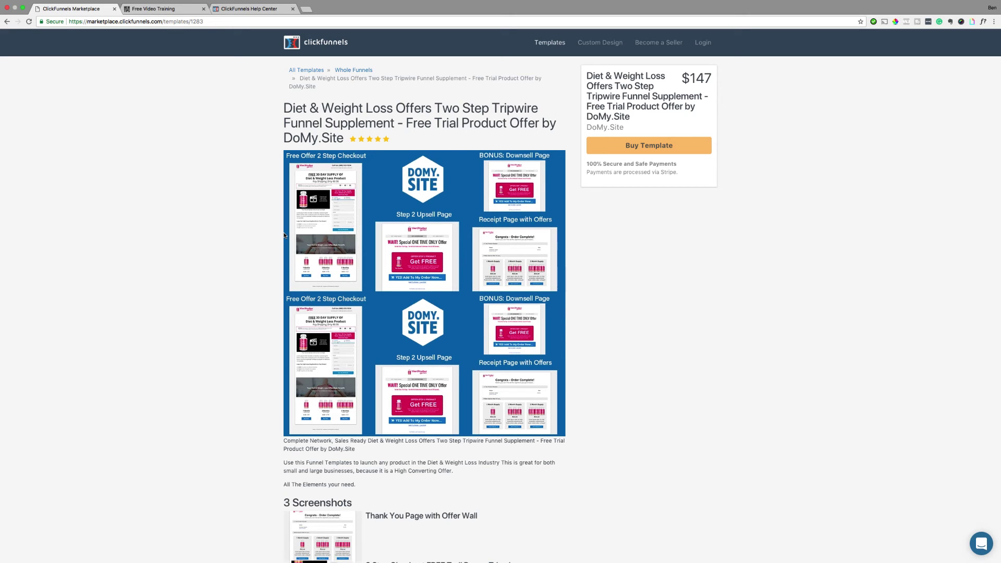
scroll(284, 236, down, 5)
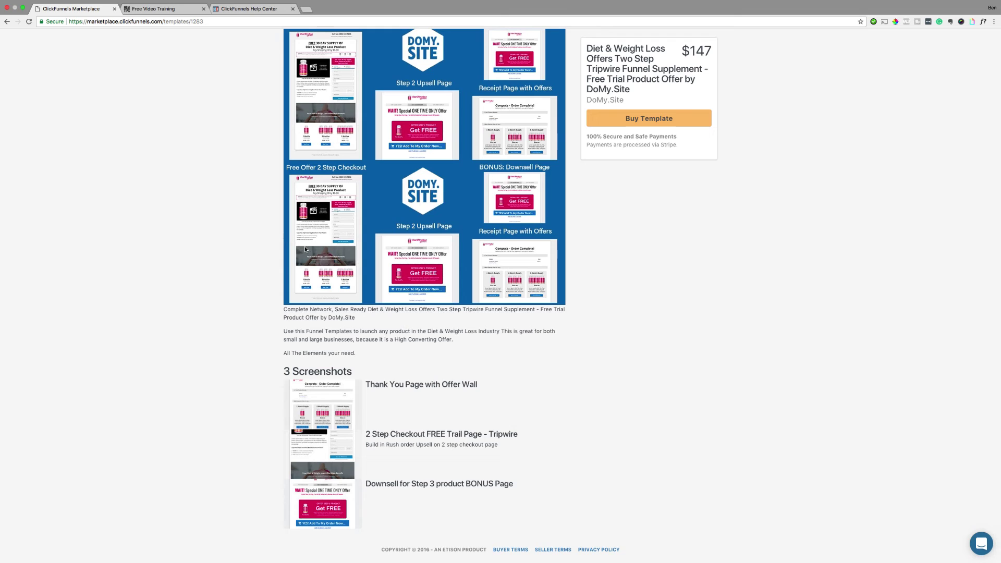
scroll(308, 248, up, 5)
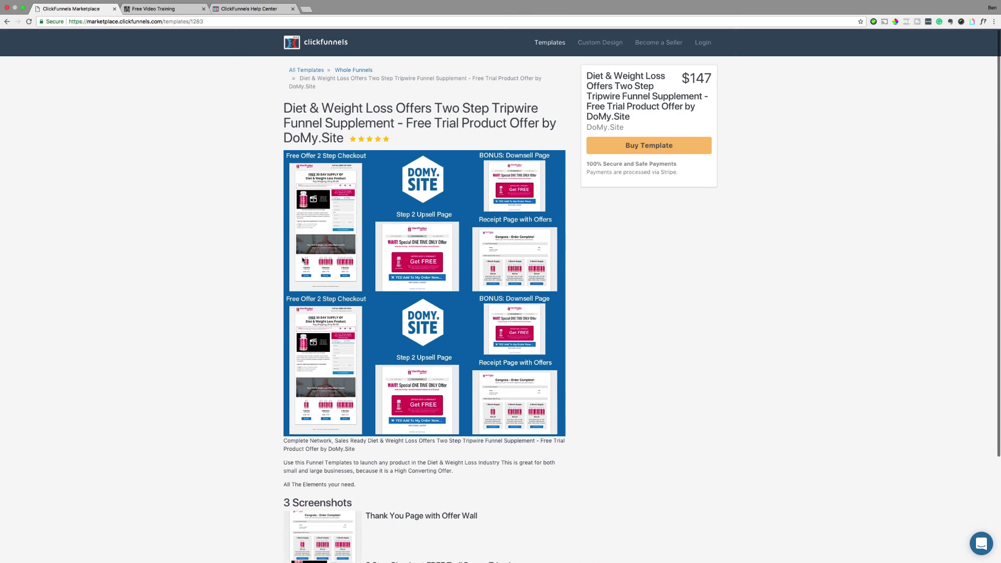
click(8, 22)
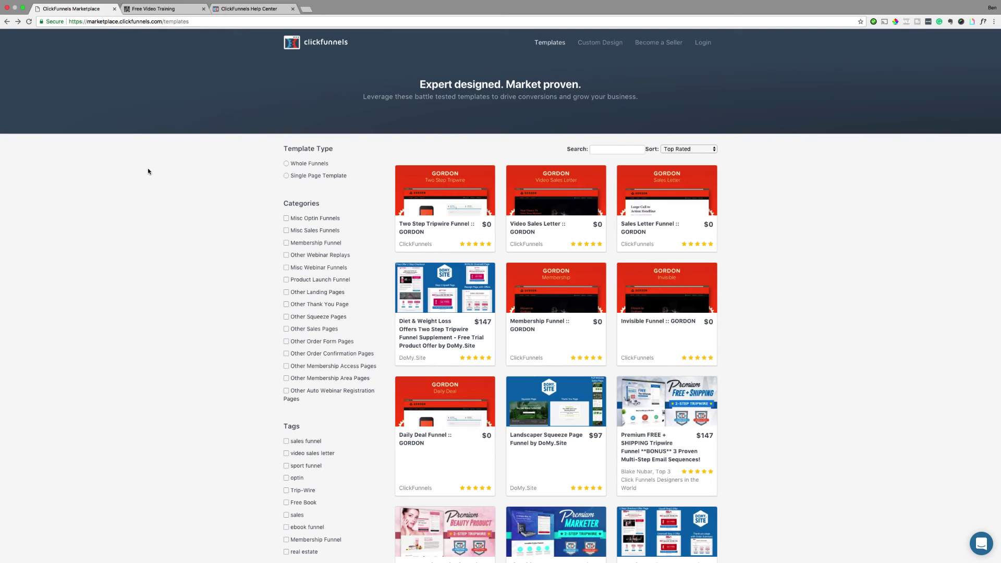
Look through the page previews of the free Video Sales Letter :: GORDON template and return to the template catalog
click(584, 210)
scroll(377, 211, down, 7)
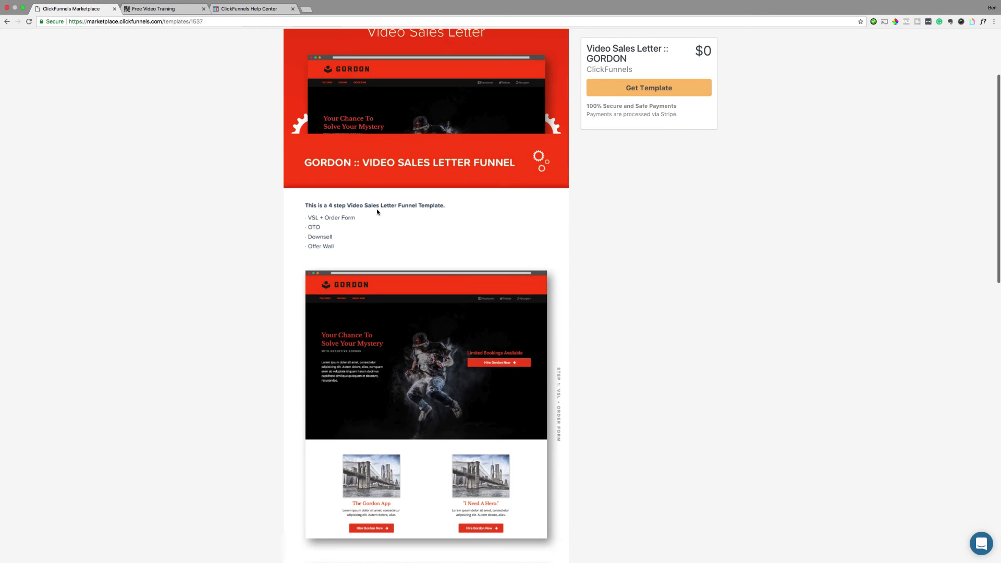
scroll(377, 212, up, 1)
scroll(377, 211, down, 8)
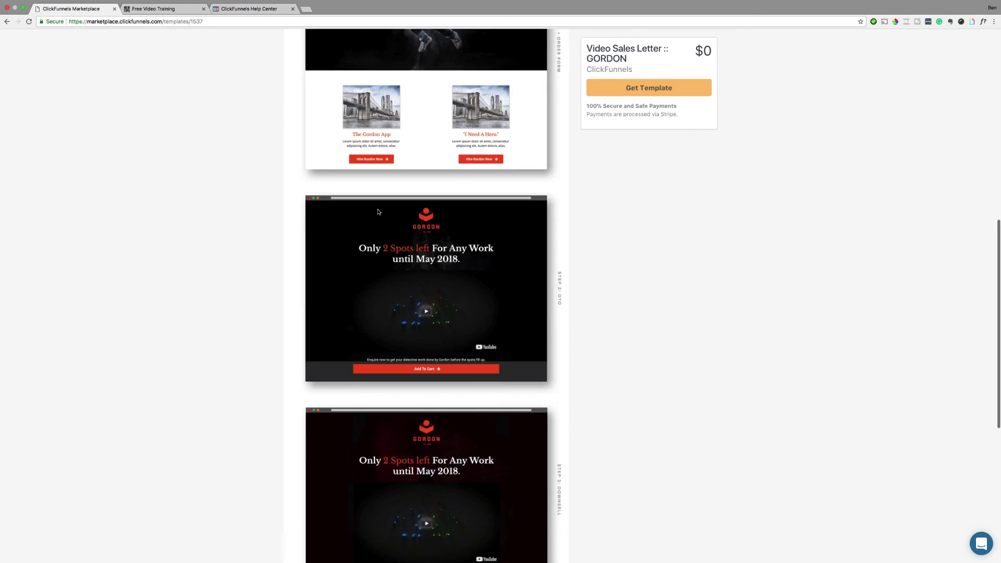
click(7, 21)
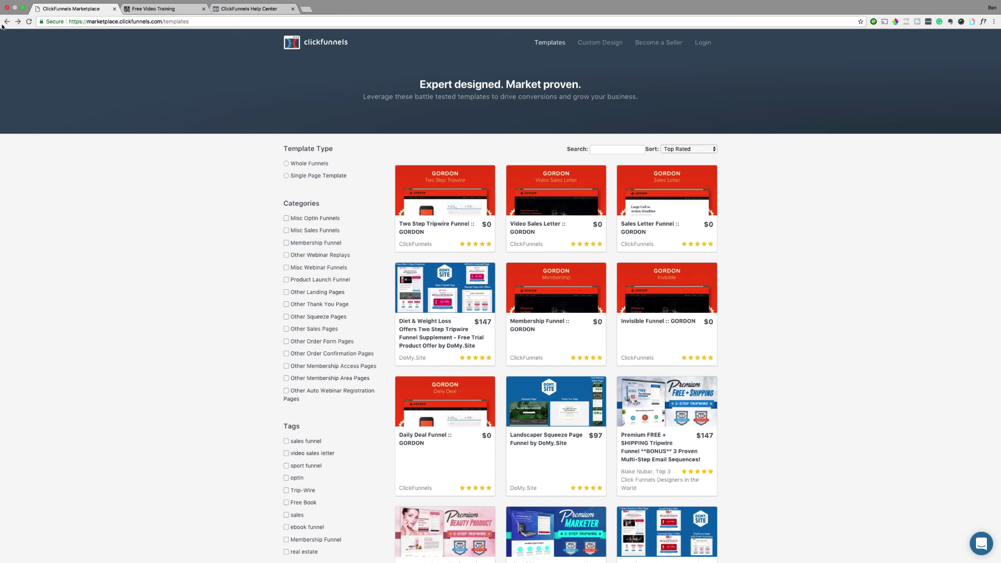
Leave the marketplace and return to the ClickFunnels account's home dashboard
click(6, 22)
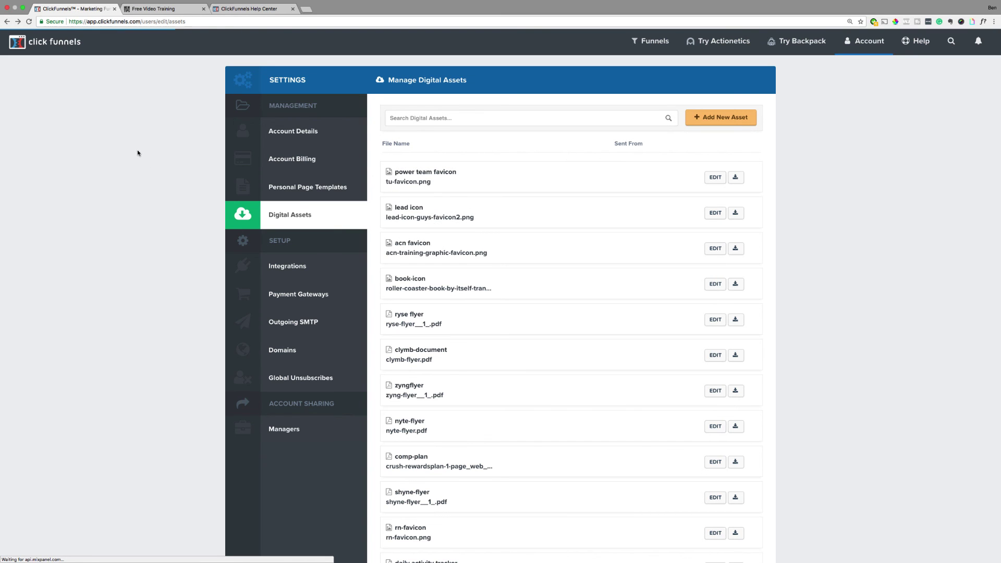
click(36, 44)
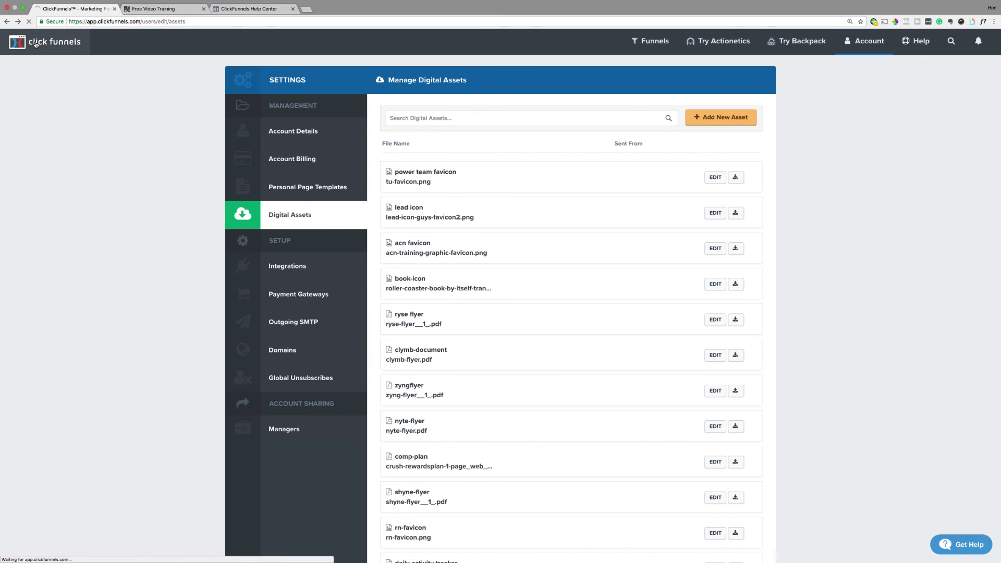